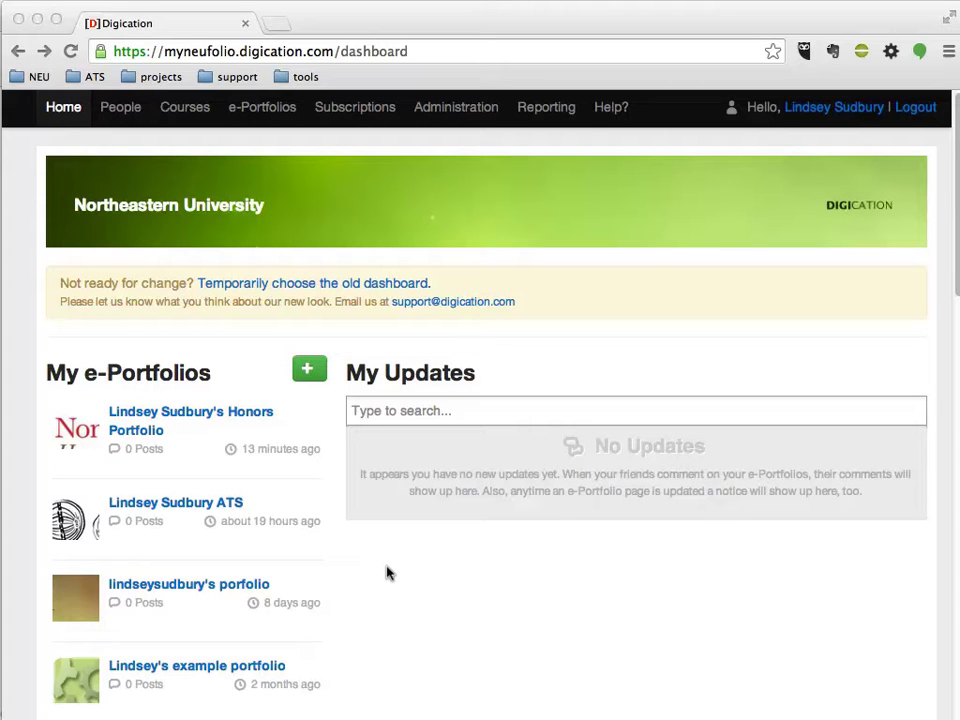
# - Scroll the dashboard to Communities and open Honors Program - 2013 Entering Students
pyautogui.scroll(-5, 389, 573)
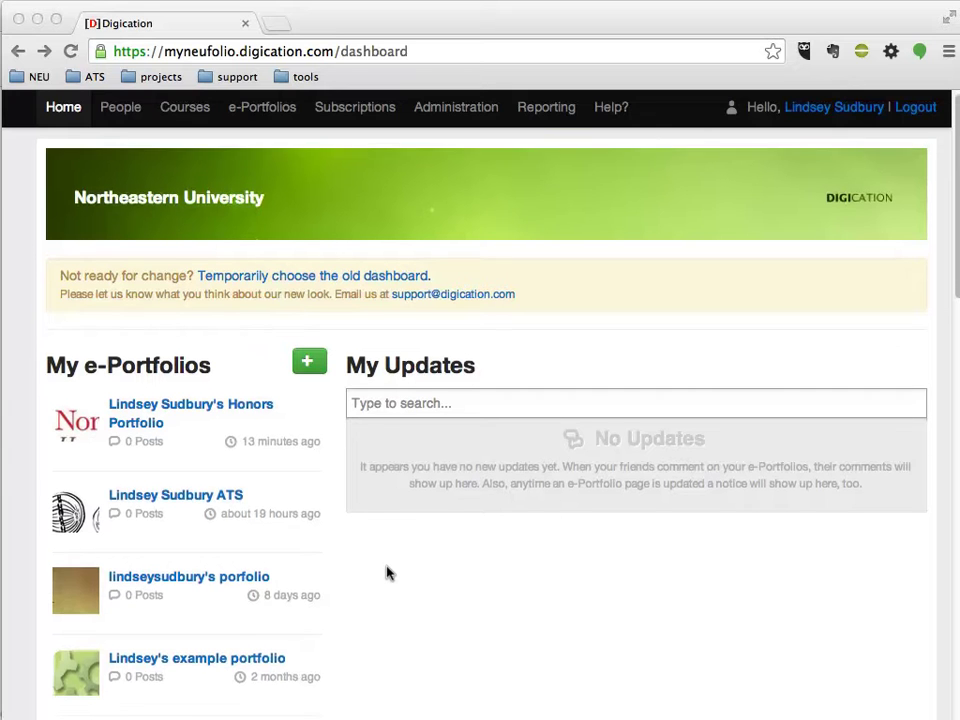
pyautogui.scroll(-1, 389, 573)
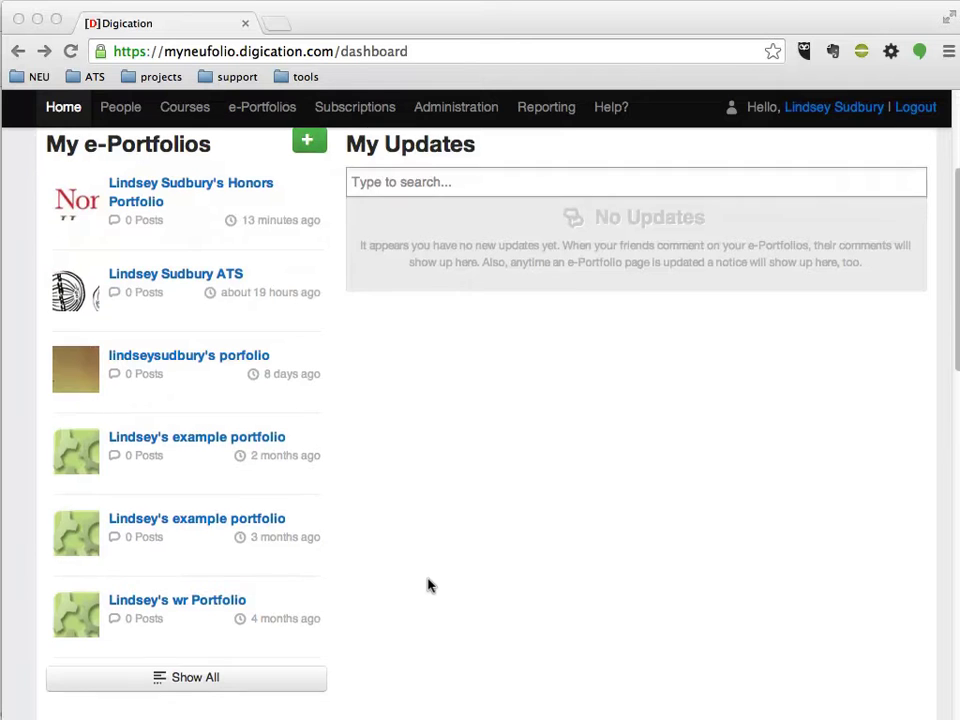
pyautogui.scroll(-5, 428, 584)
pyautogui.scroll(-5, 428, 584)
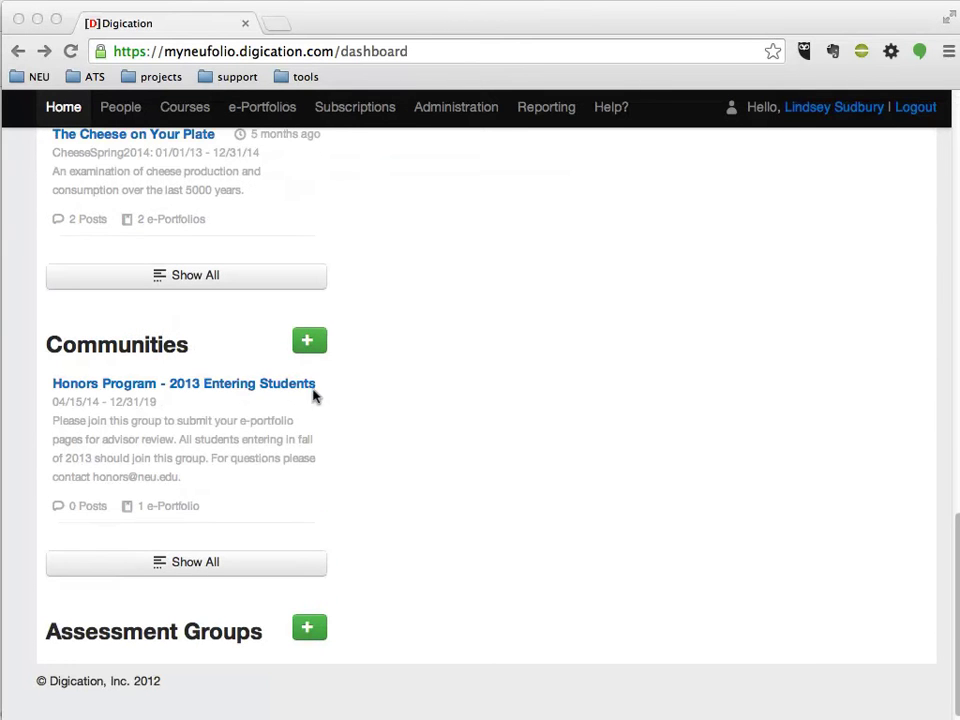
pyautogui.click(126, 384)
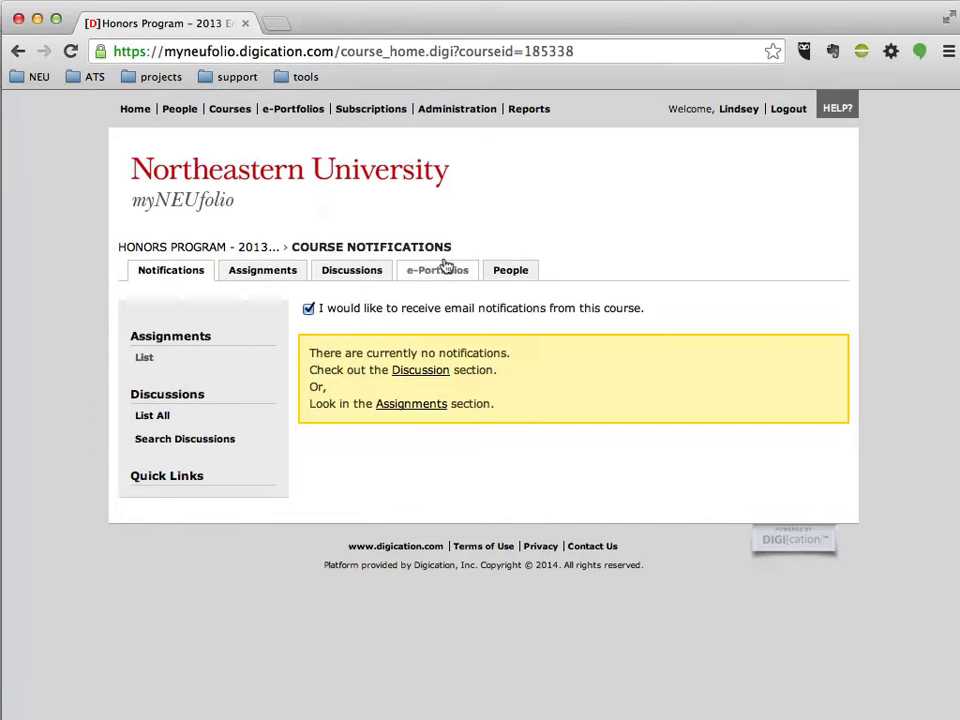
# - Show the community's Assignments page listing the First Year Reflection steps
pyautogui.click(258, 269)
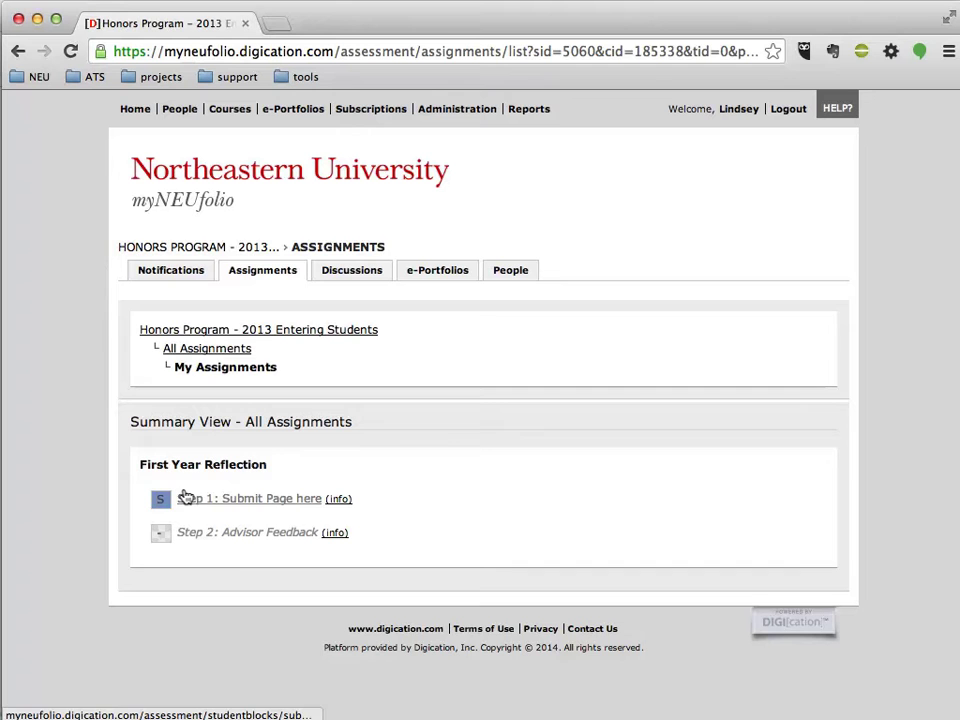
pyautogui.click(215, 499)
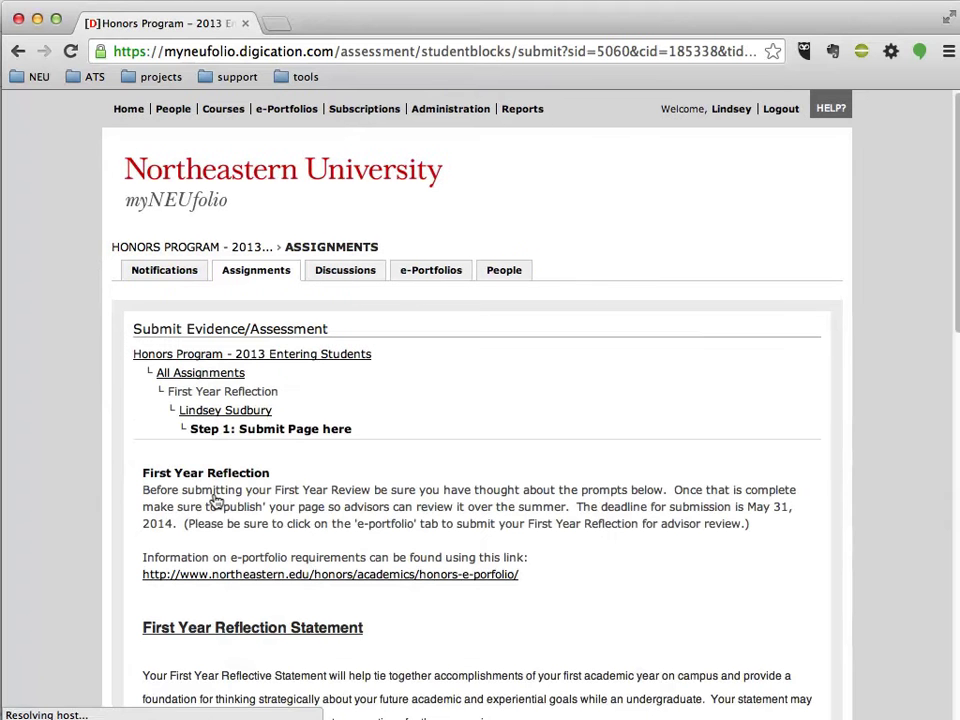
pyautogui.scroll(-4, 215, 499)
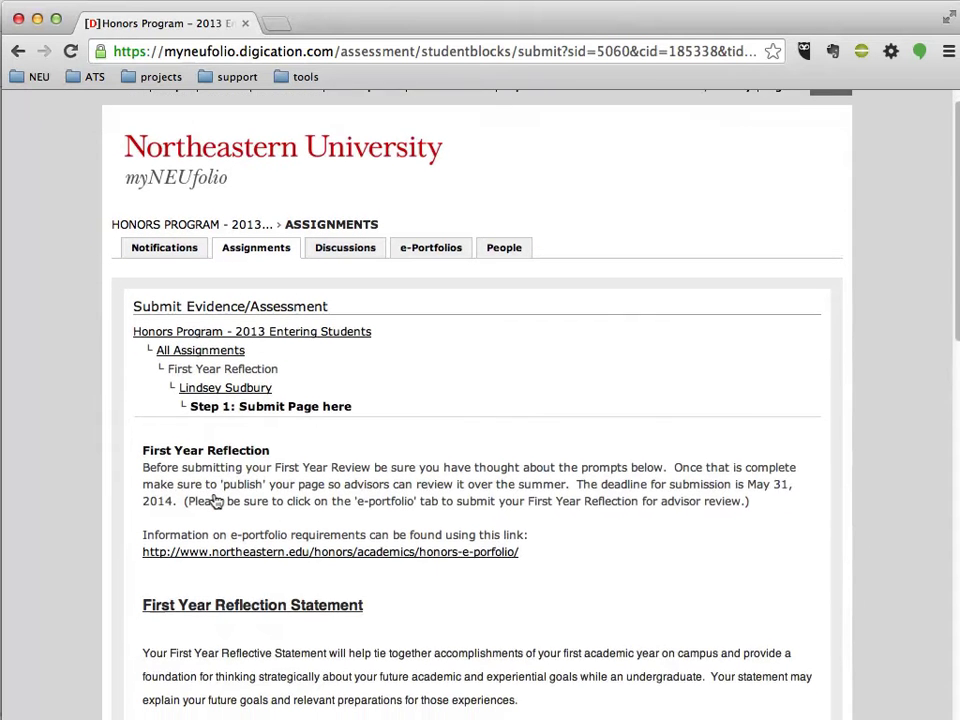
pyautogui.scroll(-2, 215, 499)
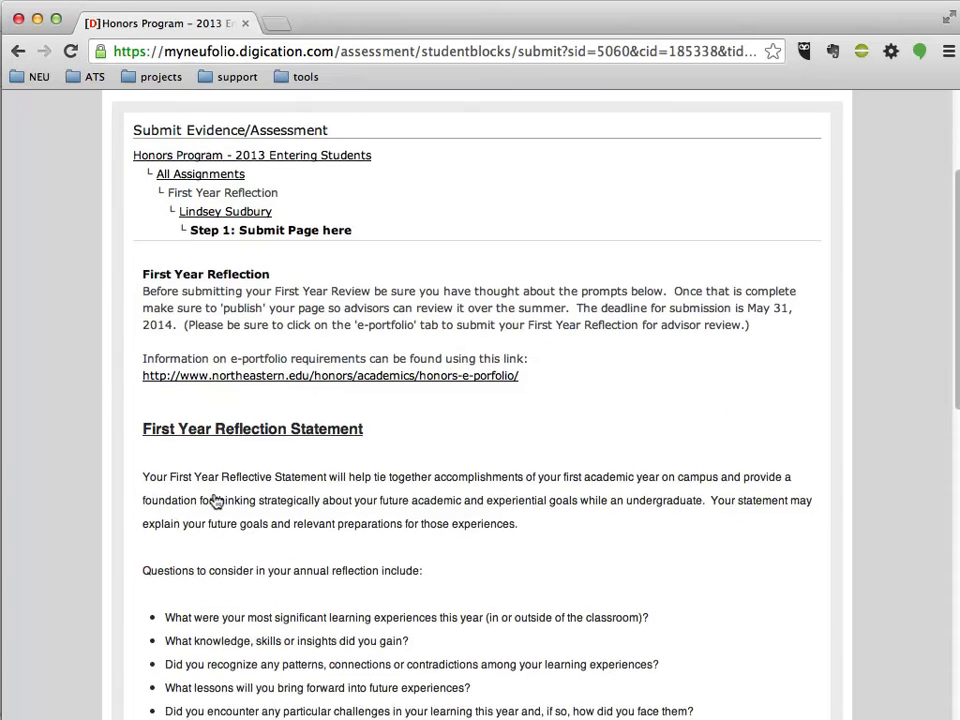
pyautogui.scroll(-1, 215, 499)
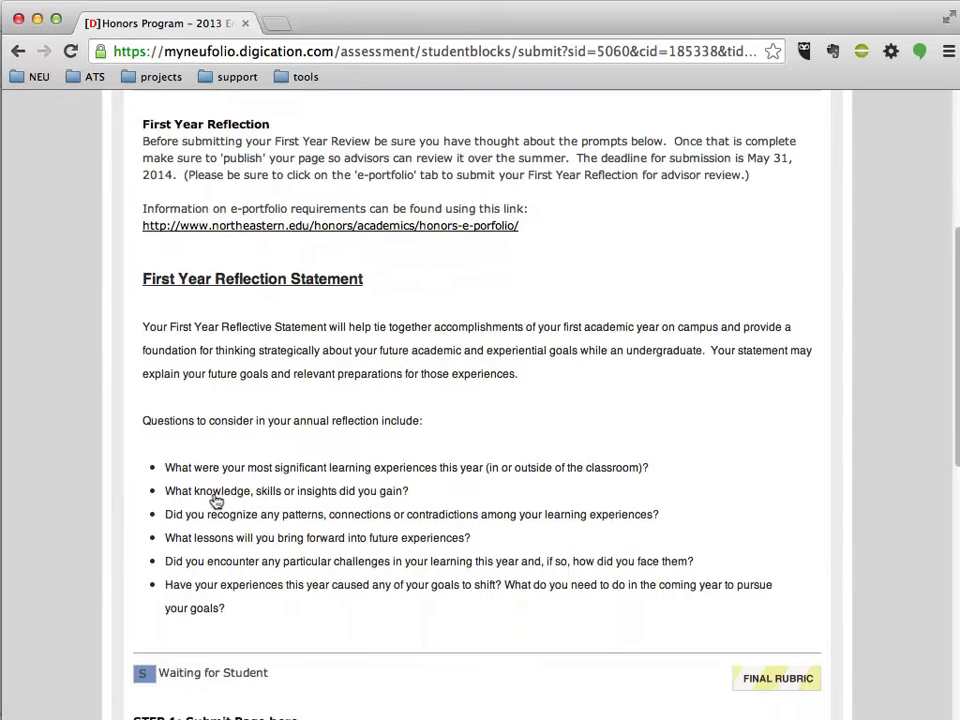
pyautogui.scroll(-2, 225, 493)
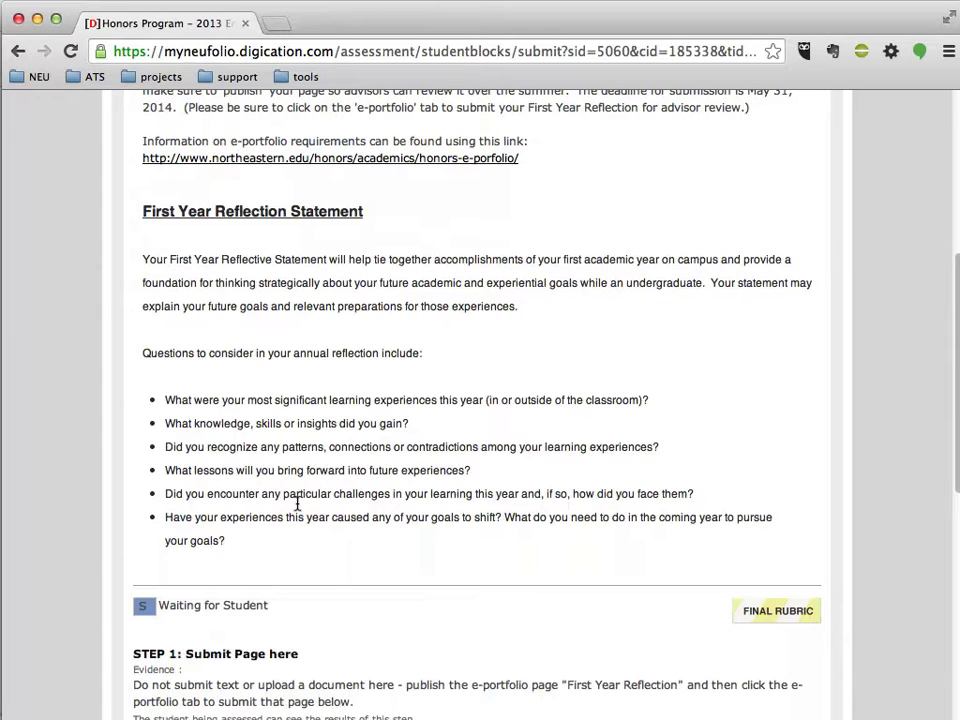
pyautogui.scroll(-1, 360, 505)
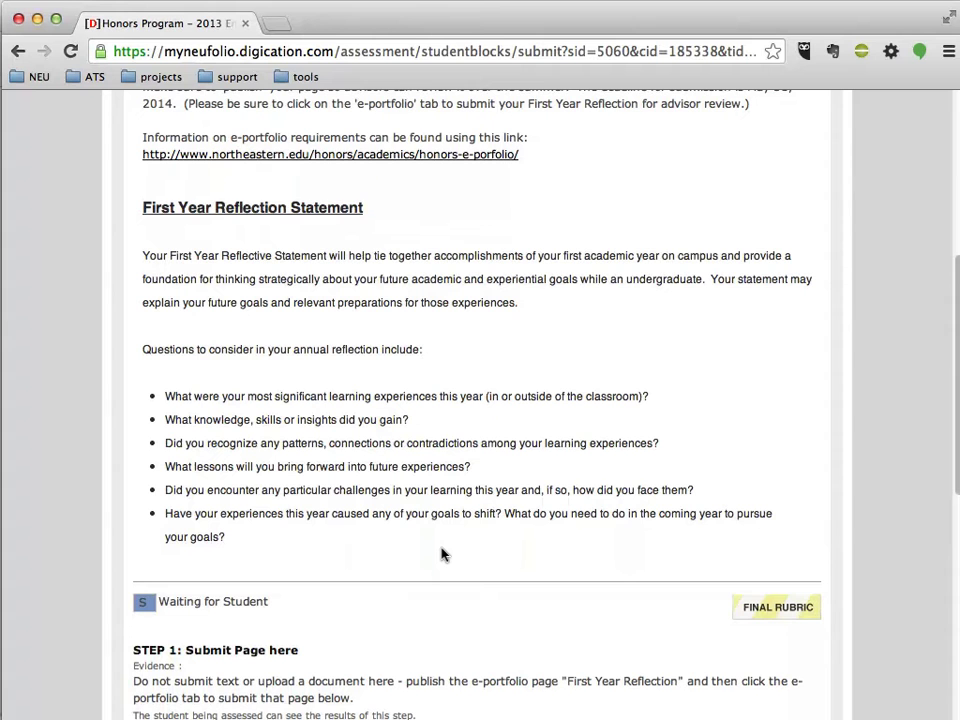
pyautogui.scroll(5, 465, 538)
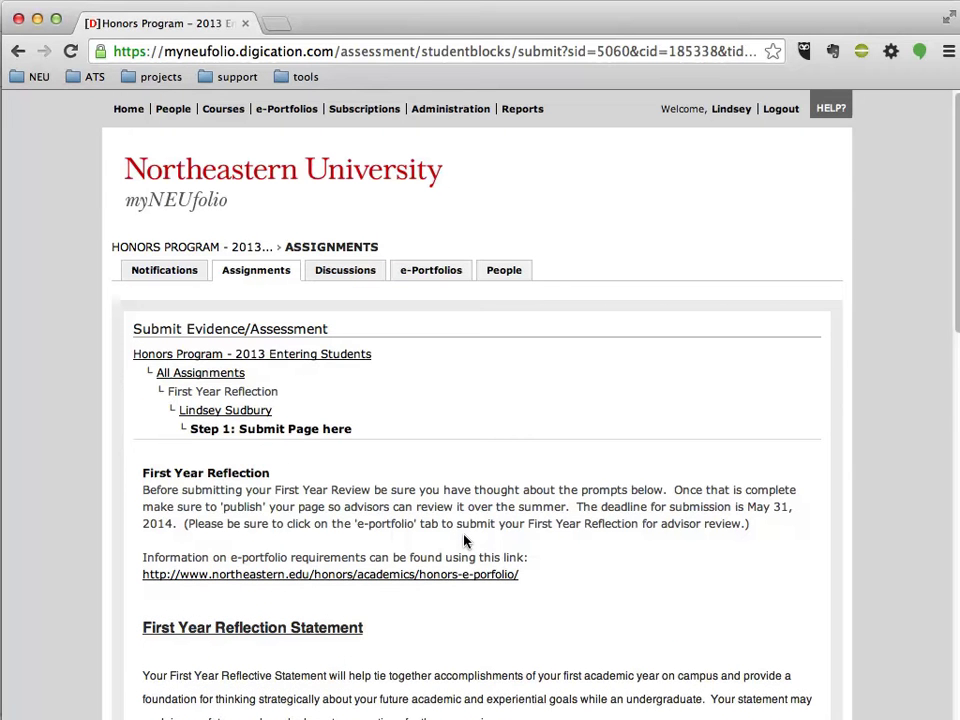
pyautogui.scroll(-10, 464, 541)
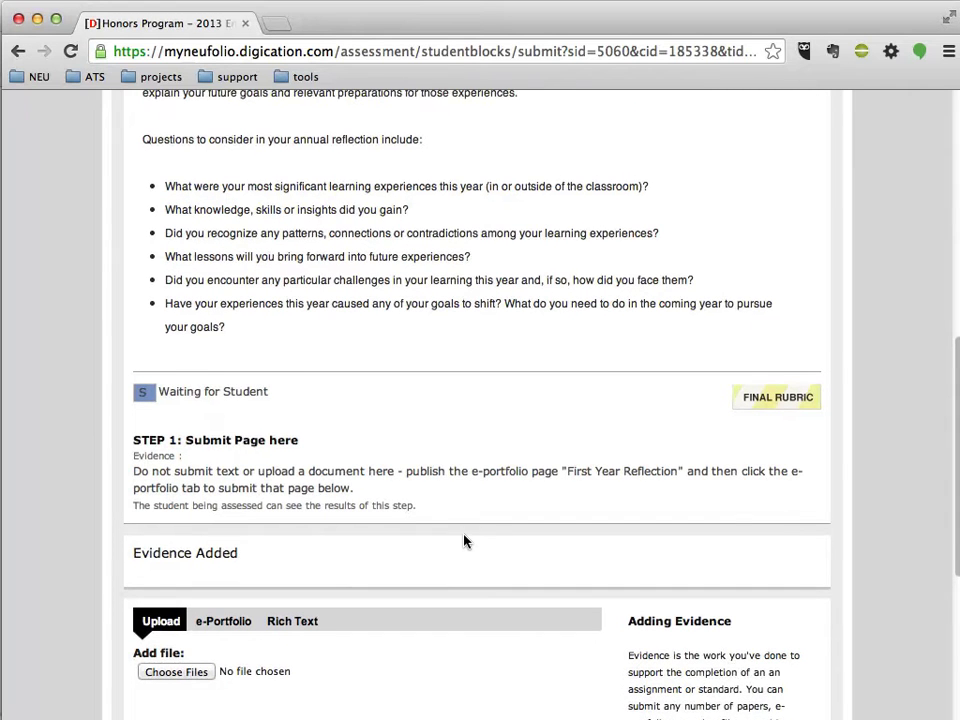
pyautogui.scroll(-1, 464, 541)
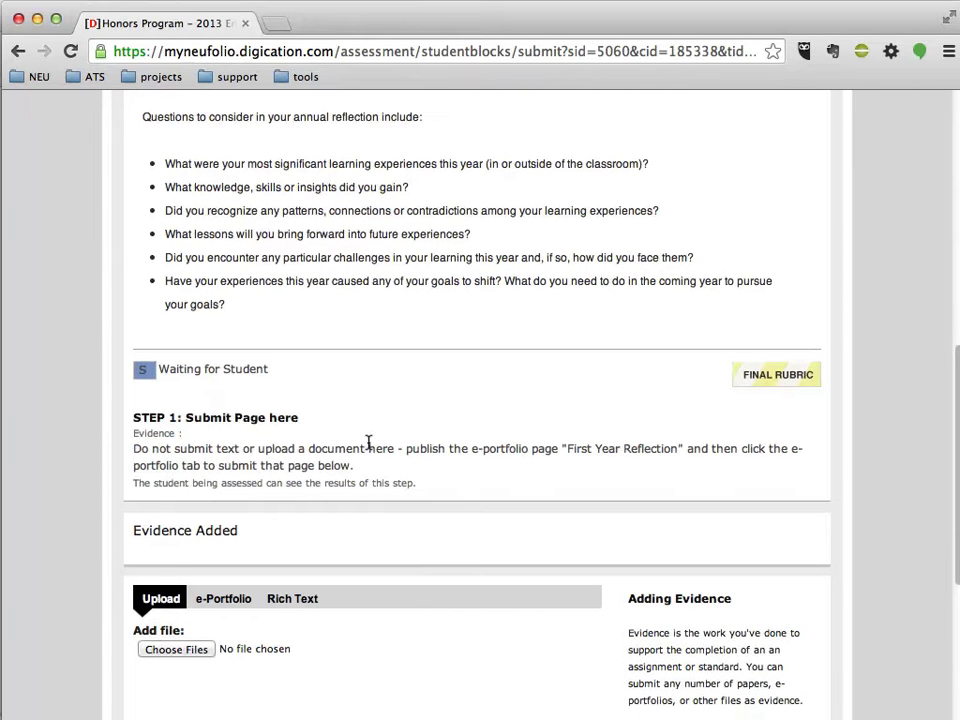
pyautogui.moveTo(407, 441); pyautogui.dragTo(737, 438)
pyautogui.click(741, 438)
pyautogui.click(205, 597)
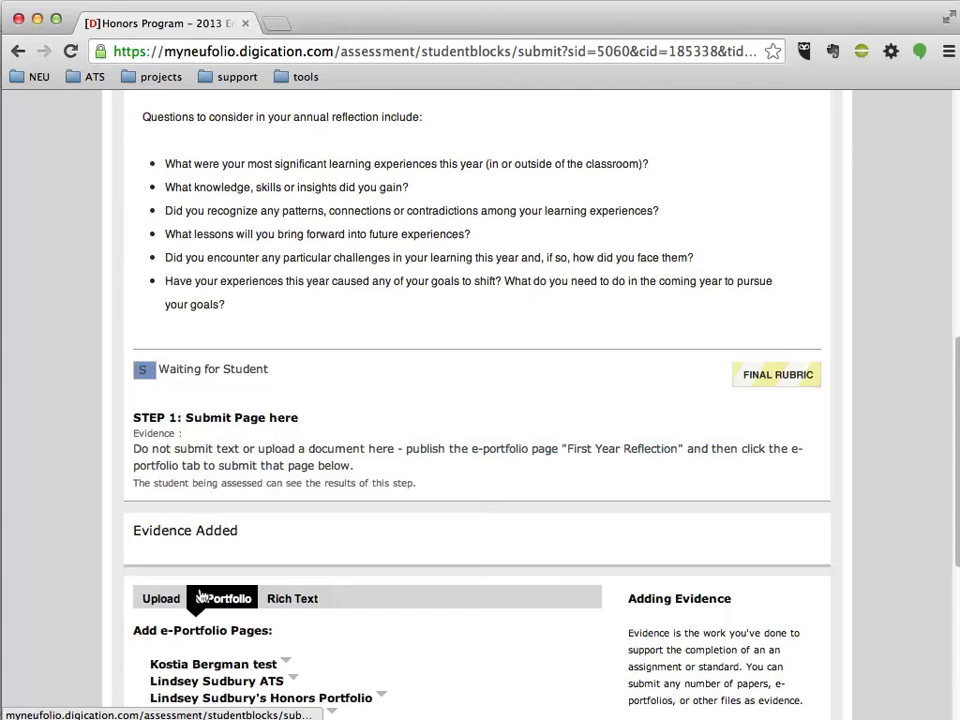
pyautogui.click(172, 597)
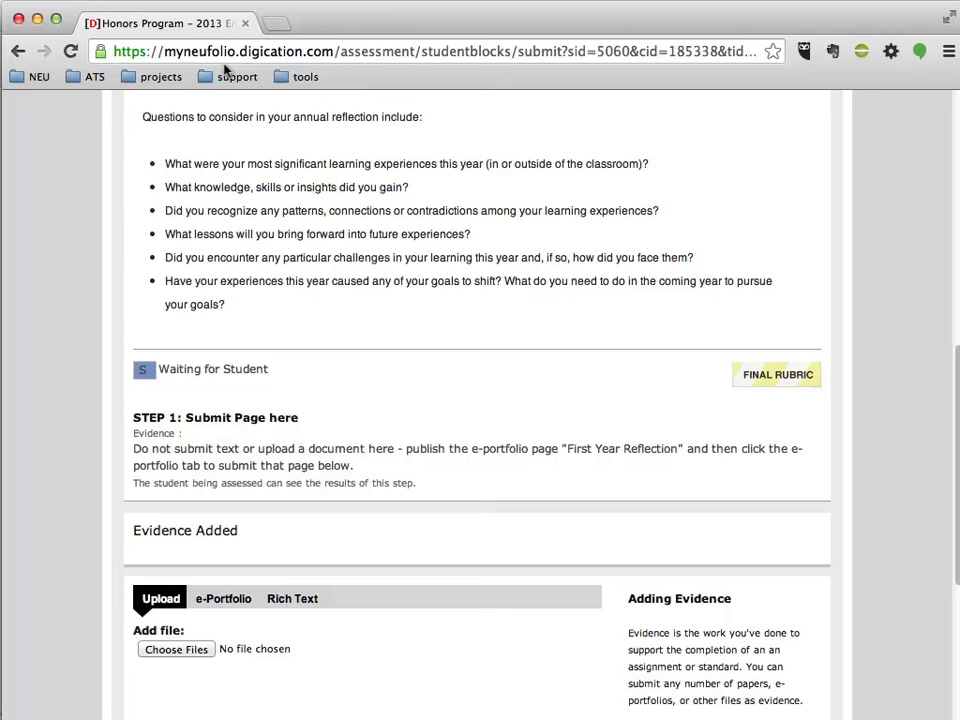
pyautogui.scroll(10, 282, 341)
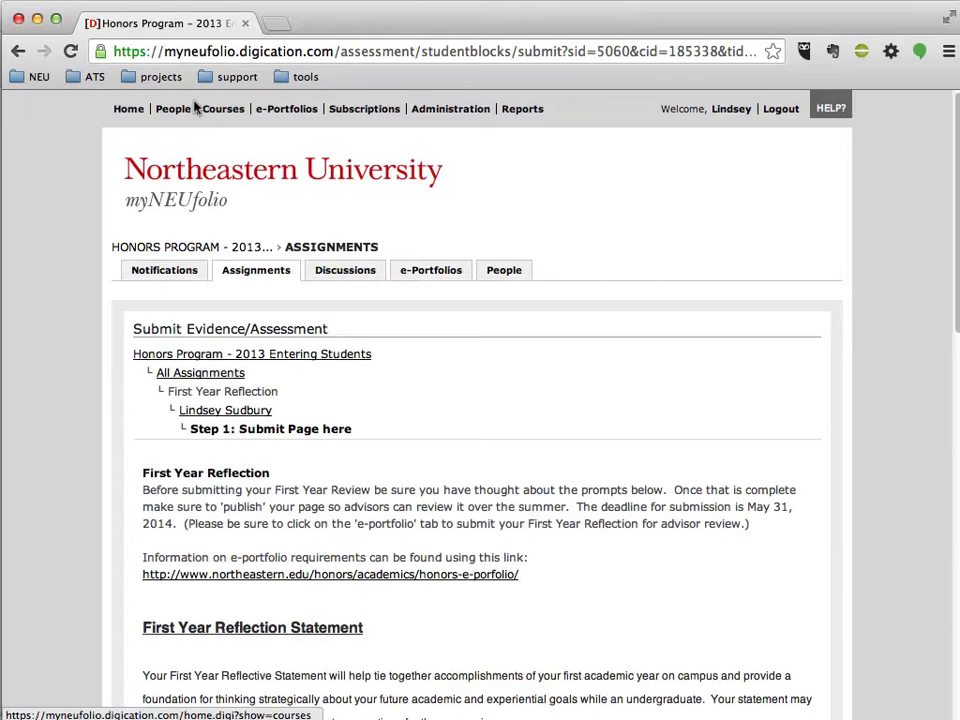
# - Go from Home through the Honors Portfolio and Honors section to the First Year Reflection page
pyautogui.click(109, 107)
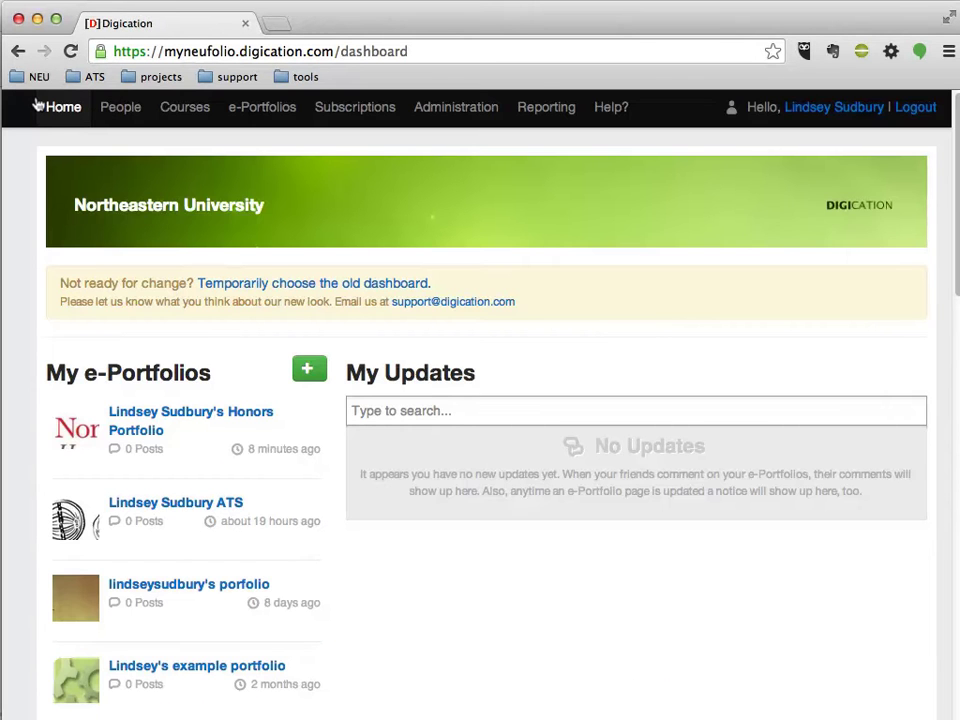
pyautogui.click(127, 410)
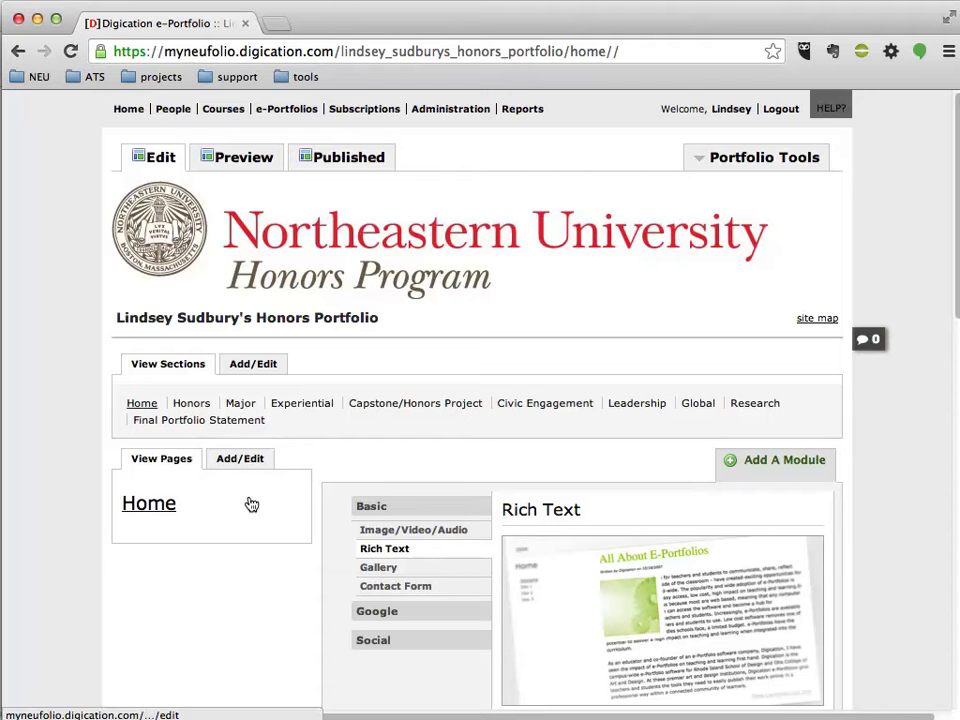
pyautogui.click(175, 402)
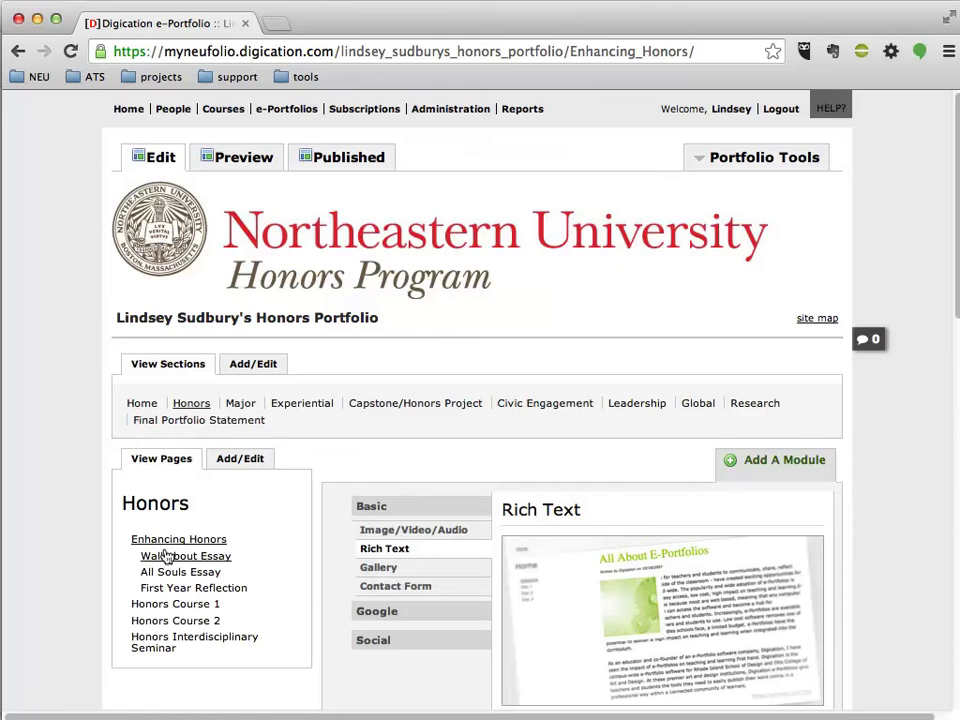
pyautogui.click(170, 586)
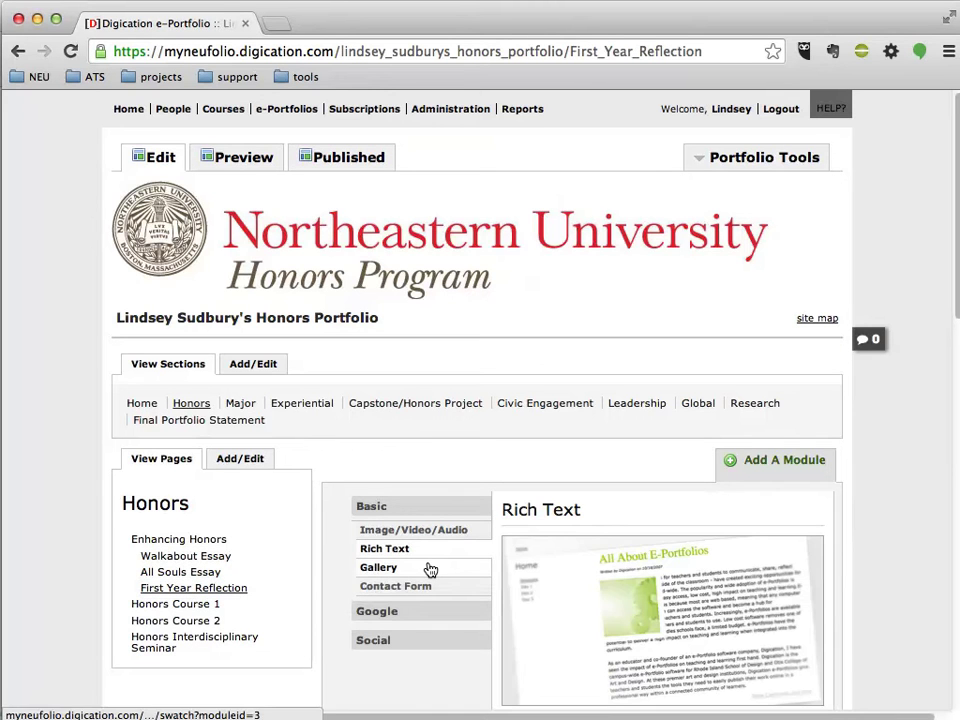
# - Add a Rich Text module to the page, then select all the reflection essay in Word
pyautogui.scroll(-1, 430, 570)
pyautogui.scroll(-3, 430, 570)
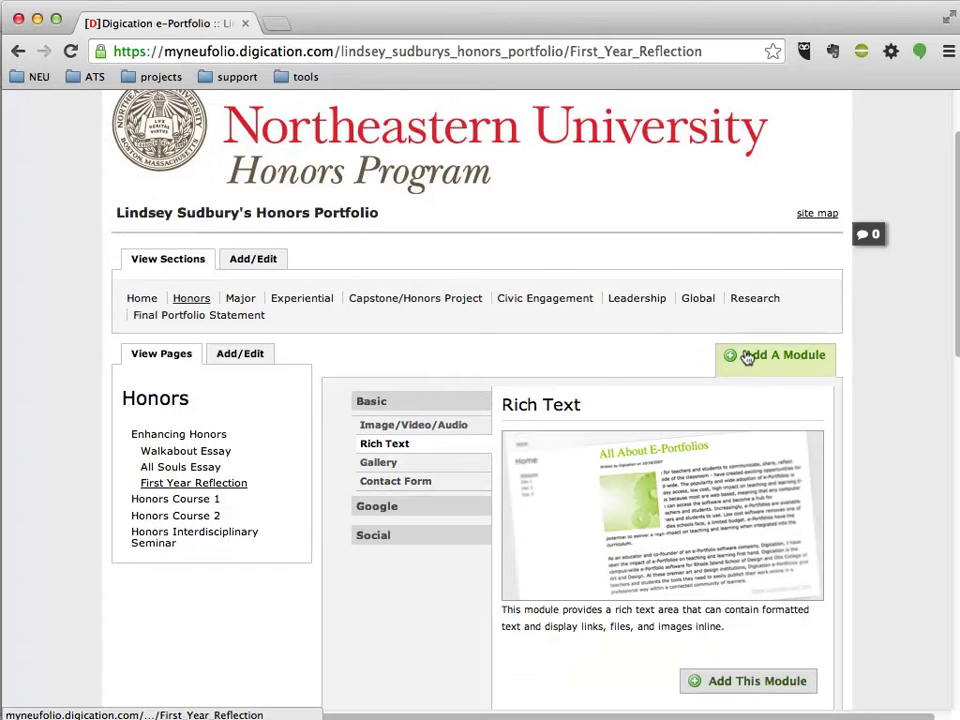
pyautogui.click(390, 445)
pyautogui.scroll(-3, 775, 600)
pyautogui.click(735, 680)
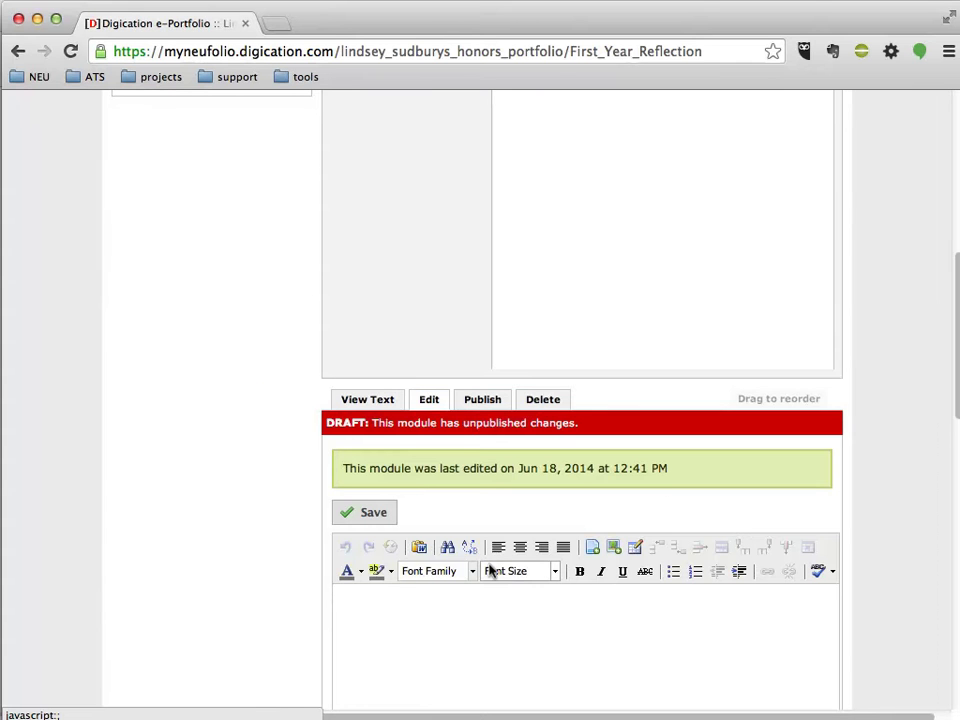
pyautogui.click(490, 561)
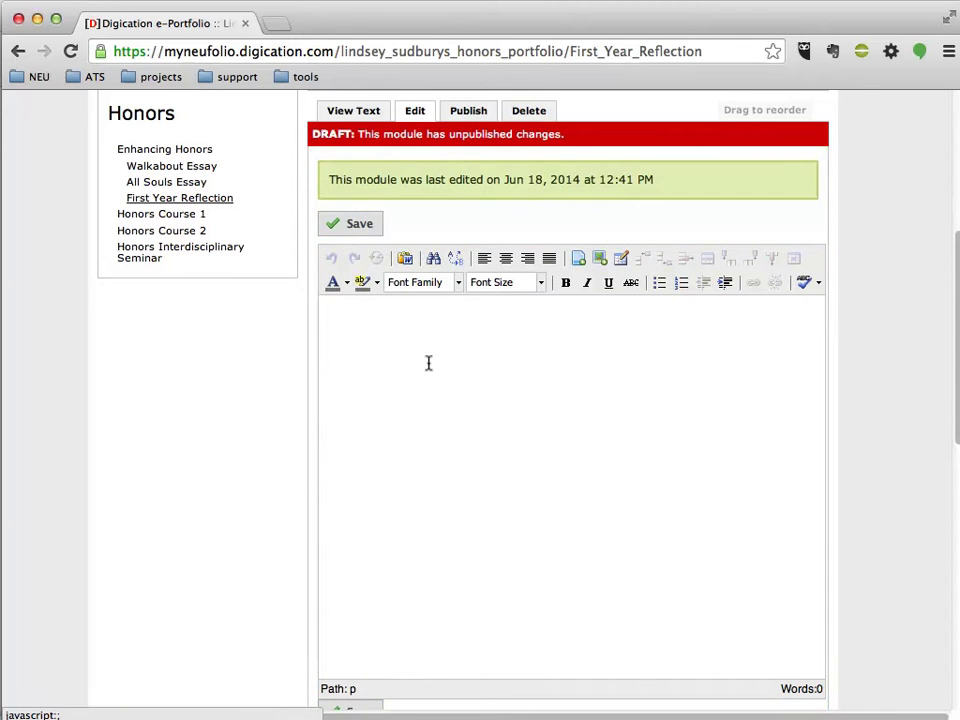
pyautogui.press('super+Tab')
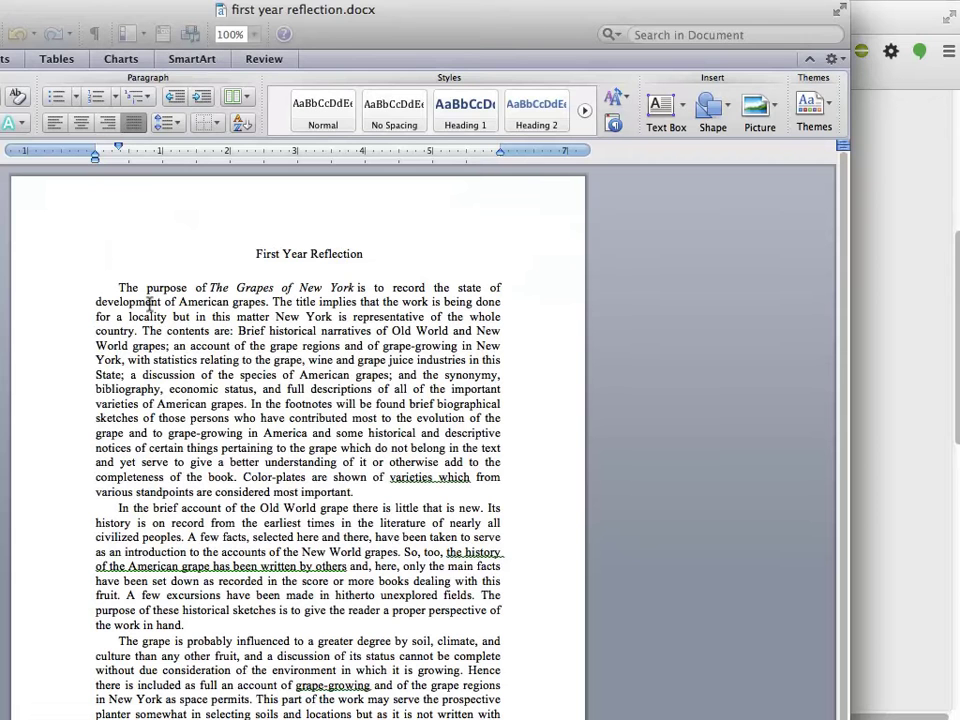
pyautogui.press('super+a')
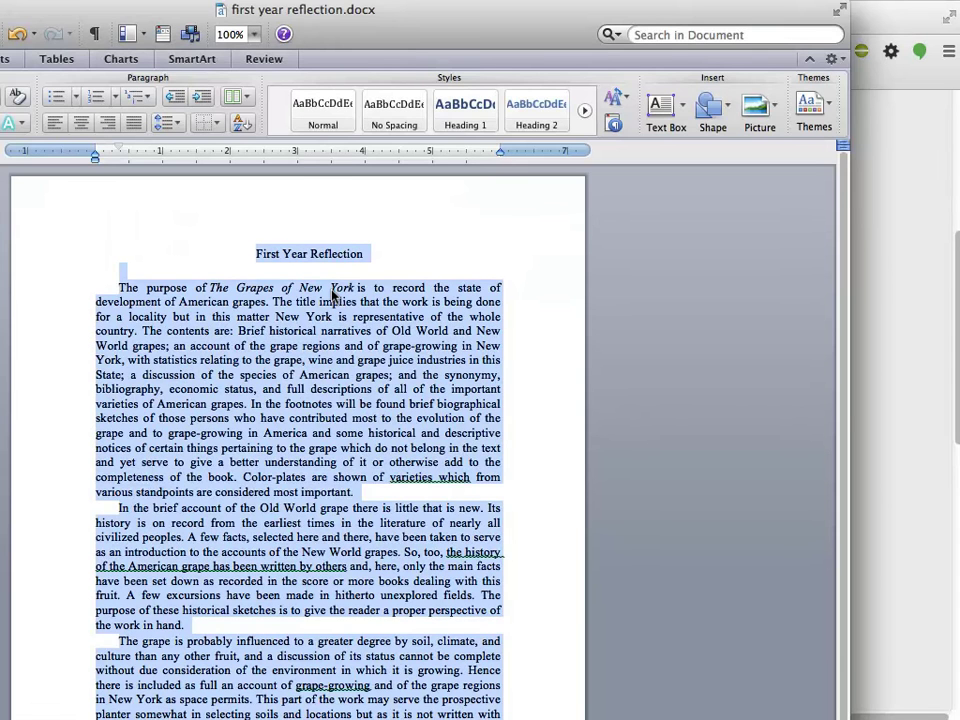
# - Paste the essay into the module and centre the 'First Year Reflection' title
pyautogui.click(884, 248)
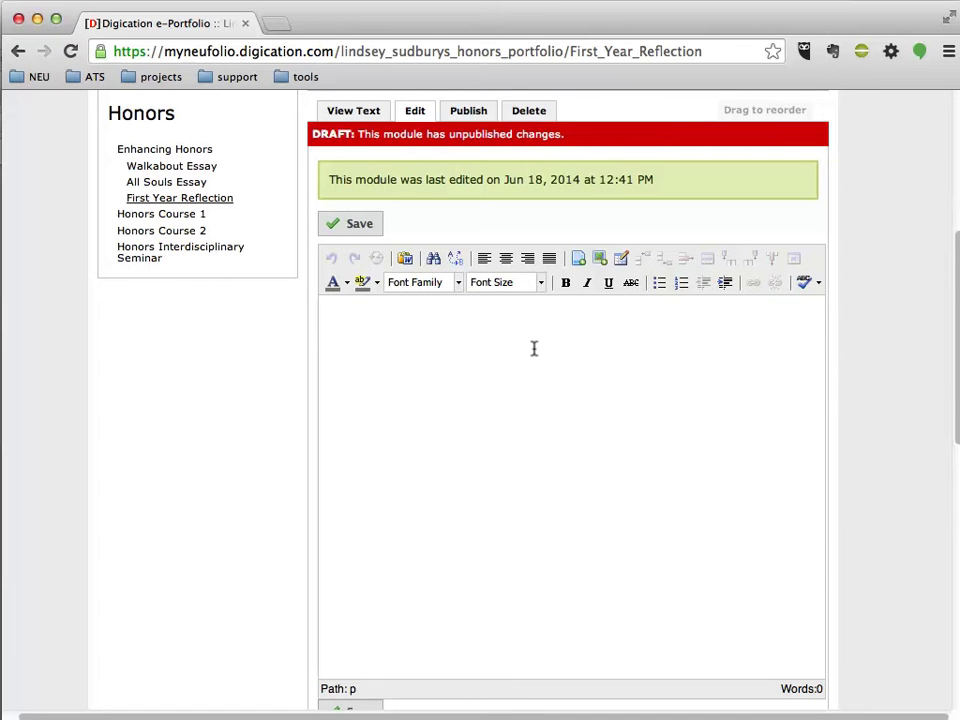
pyautogui.press('super+v')
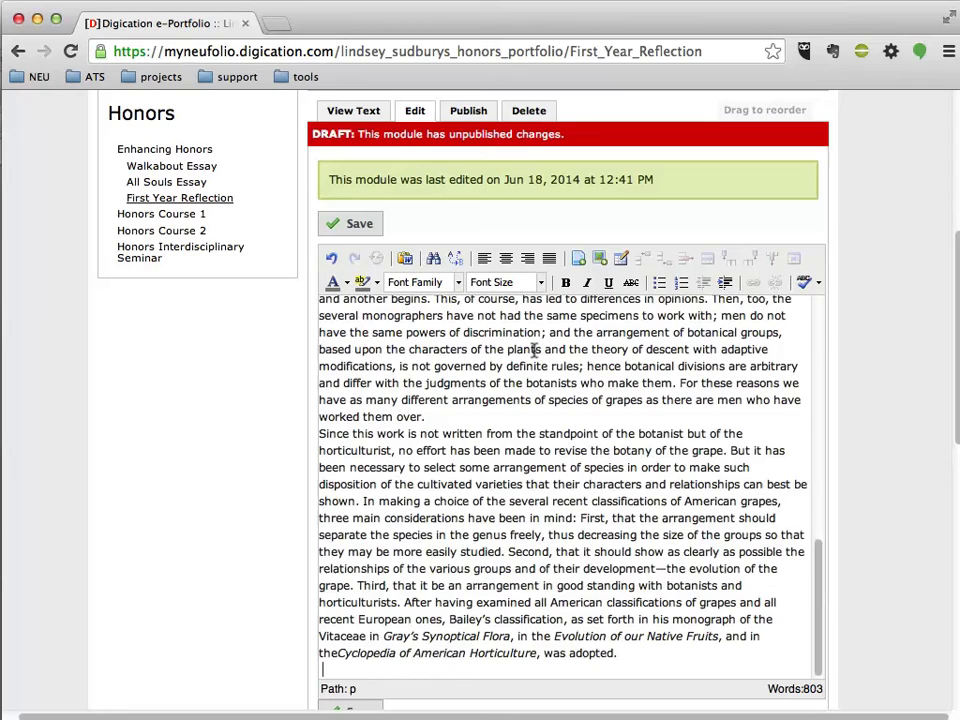
pyautogui.scroll(10, 805, 375)
pyautogui.scroll(3, 805, 375)
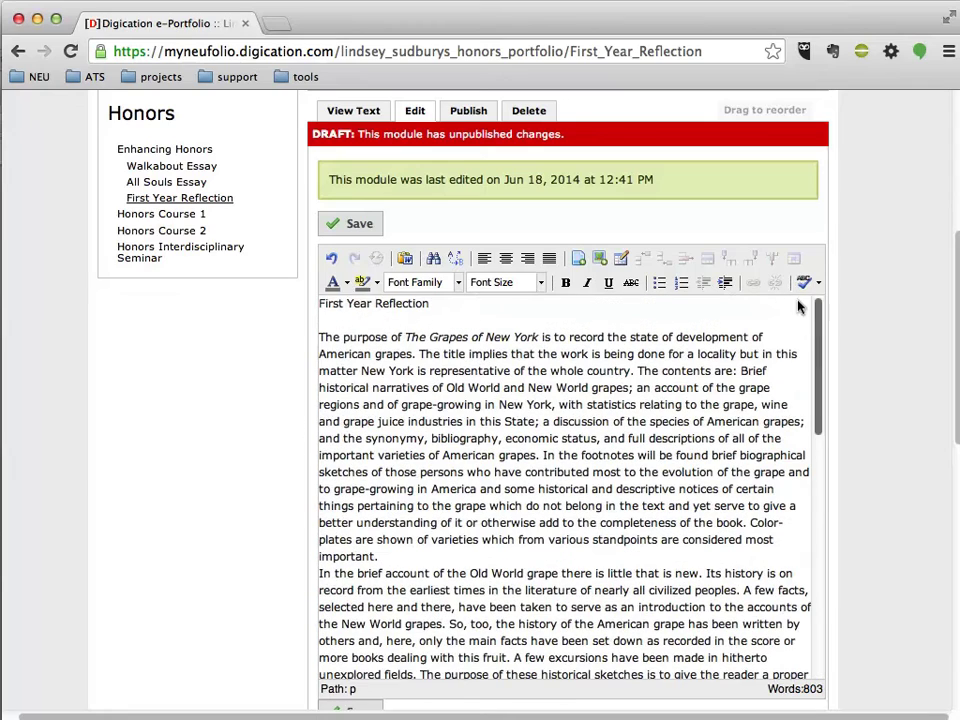
pyautogui.moveTo(430, 303); pyautogui.dragTo(318, 303)
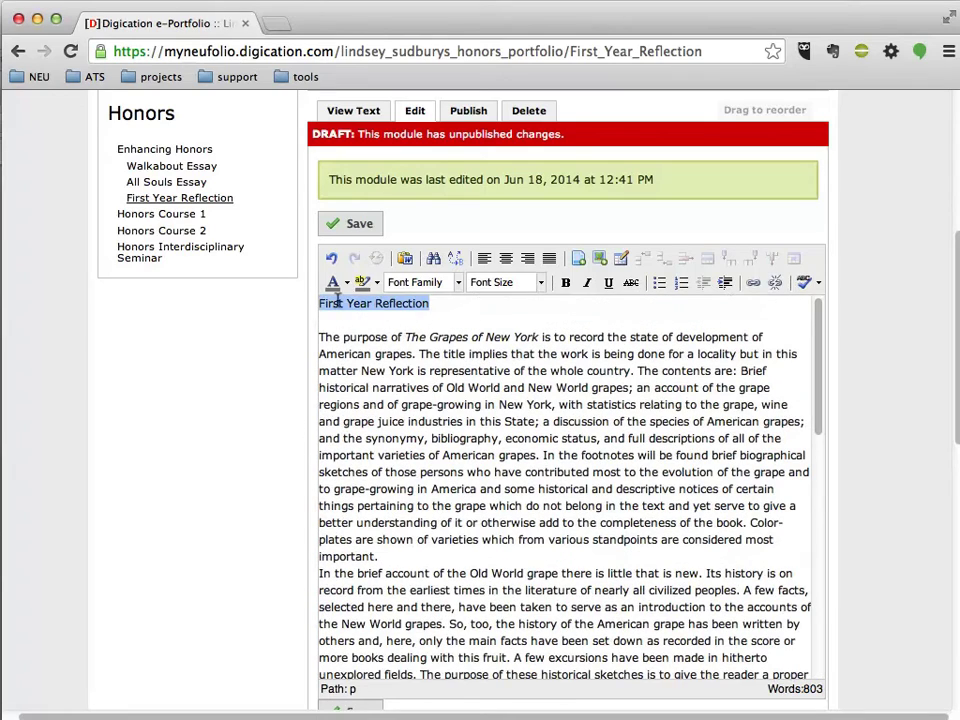
pyautogui.click(506, 258)
pyautogui.click(432, 438)
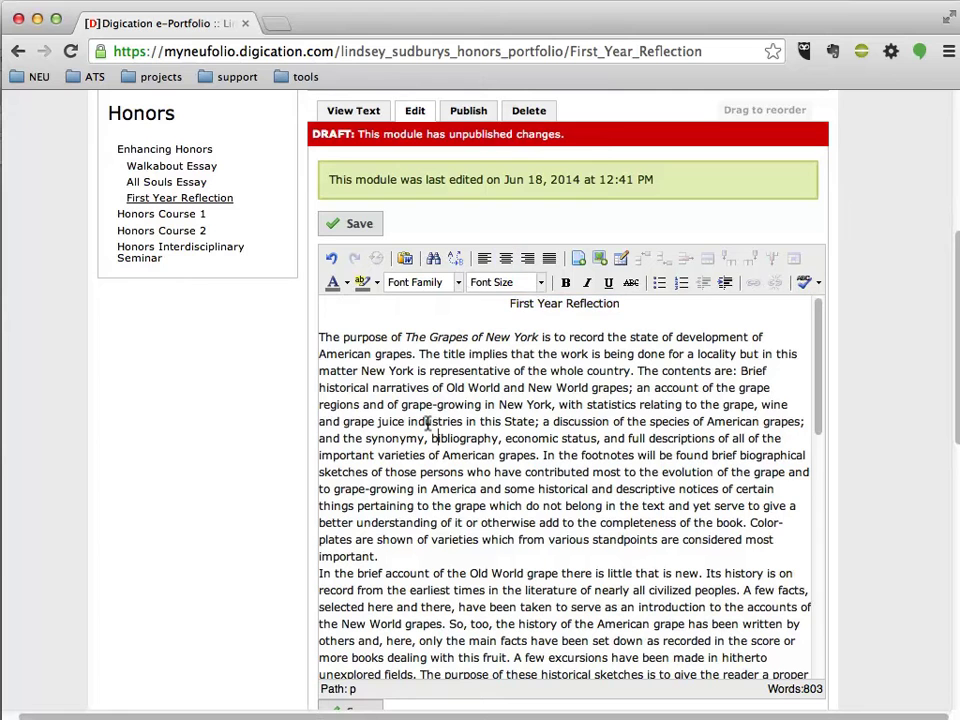
# - Insert blank lines after the first and second paragraphs
pyautogui.scroll(-7, 493, 403)
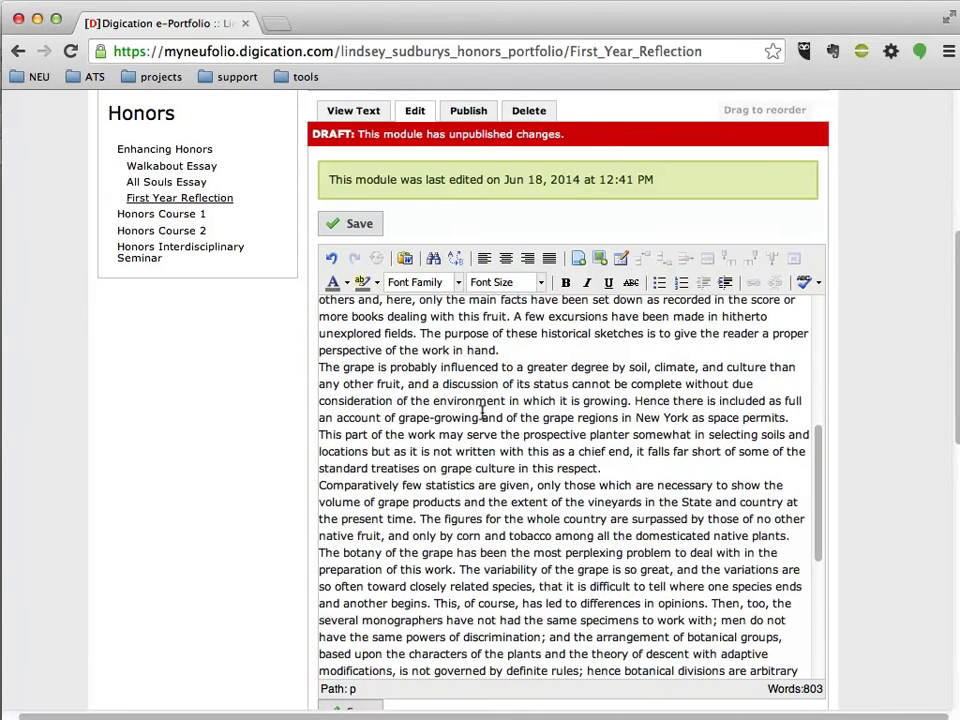
pyautogui.scroll(10, 321, 481)
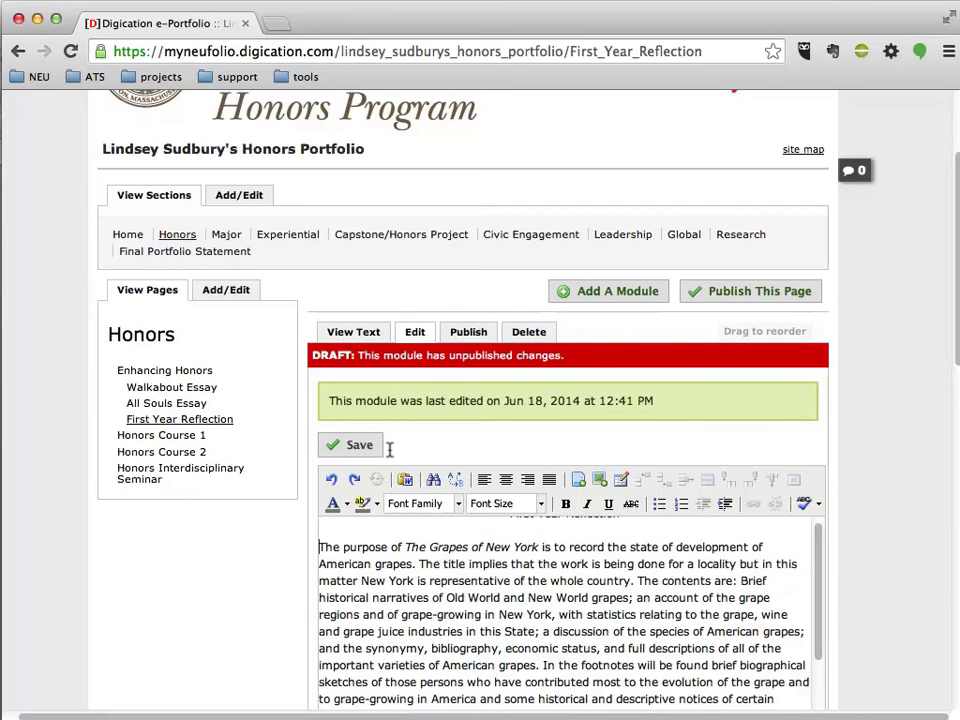
pyautogui.scroll(-1, 390, 460)
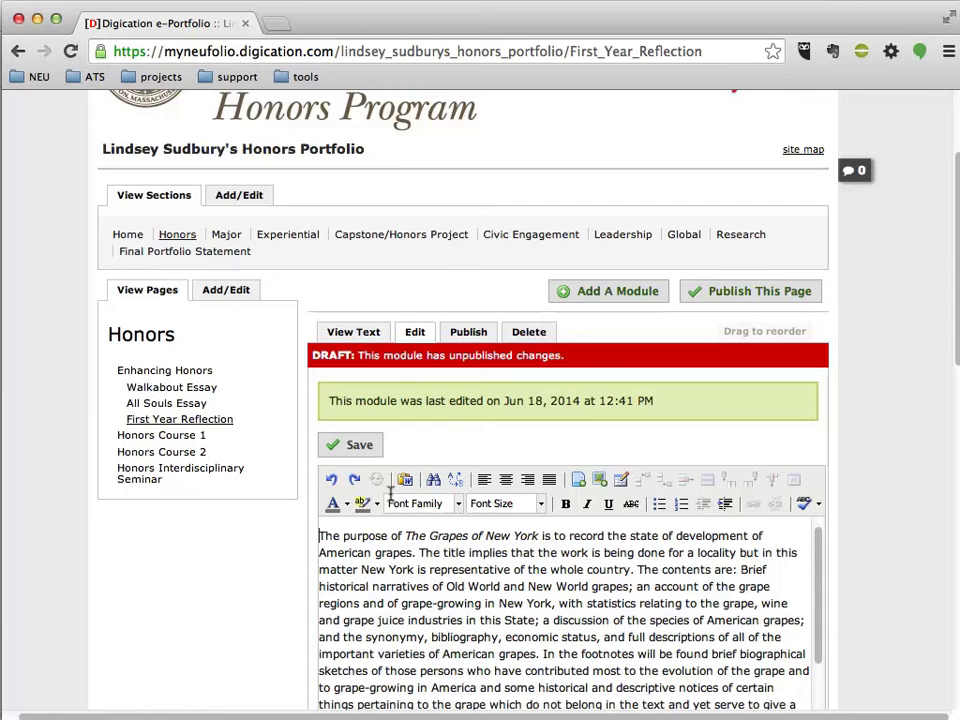
pyautogui.scroll(-3, 390, 520)
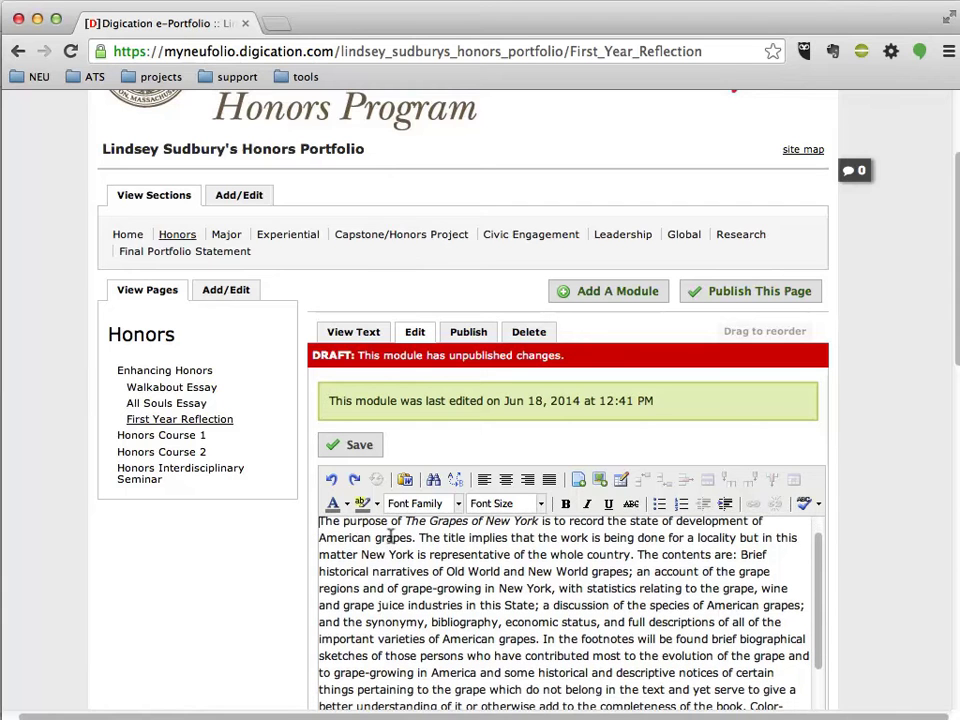
pyautogui.scroll(-5, 390, 575)
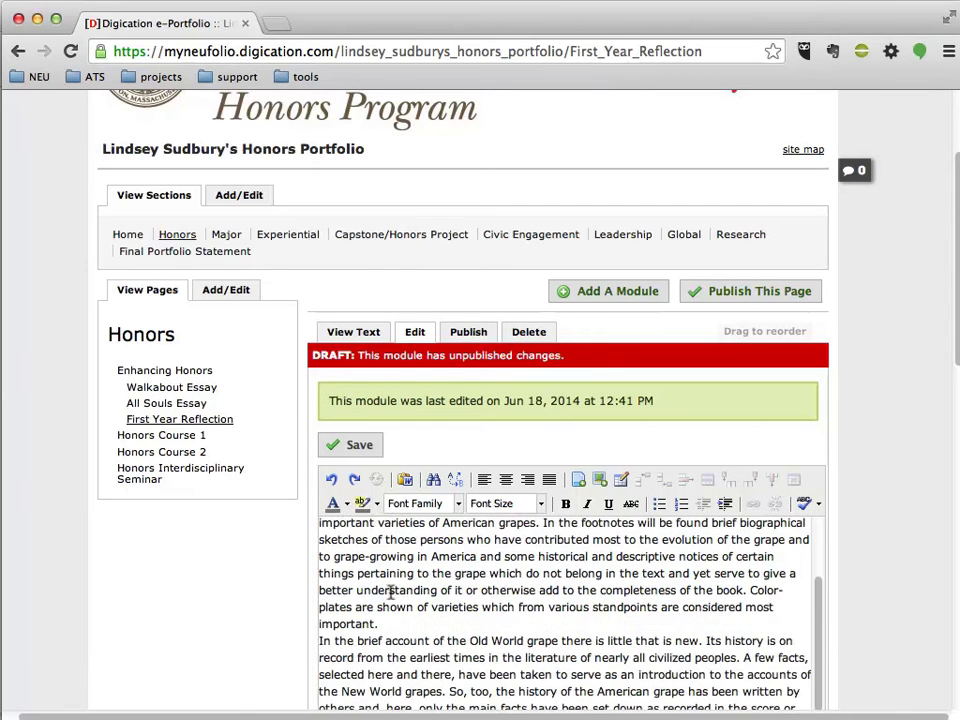
pyautogui.click(377, 623)
pyautogui.press('Return')
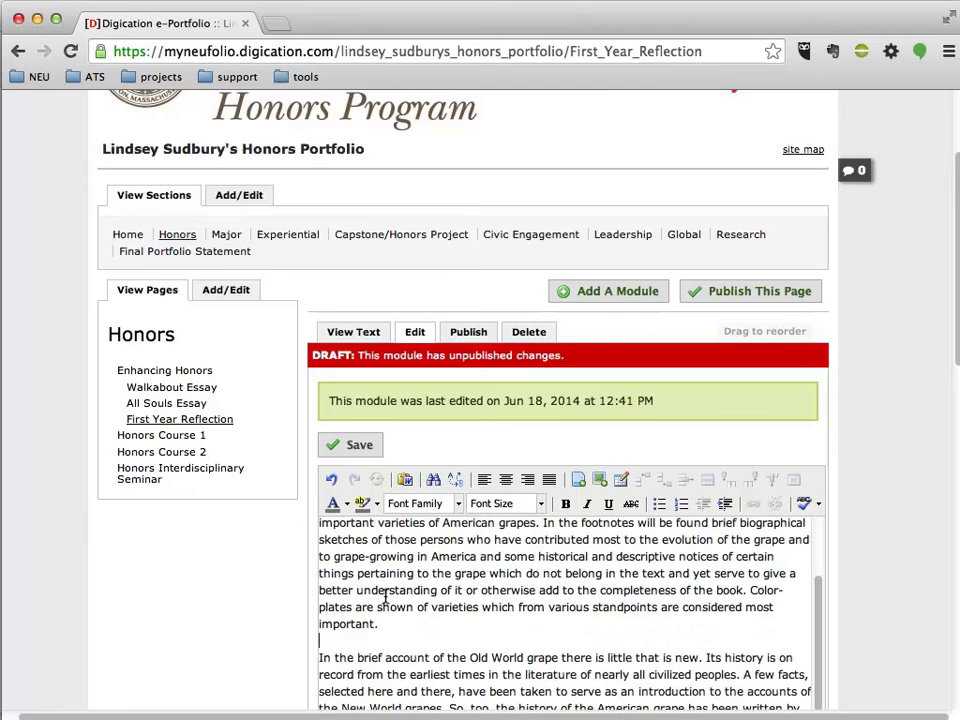
pyautogui.hotkey('ctrl', 'v')
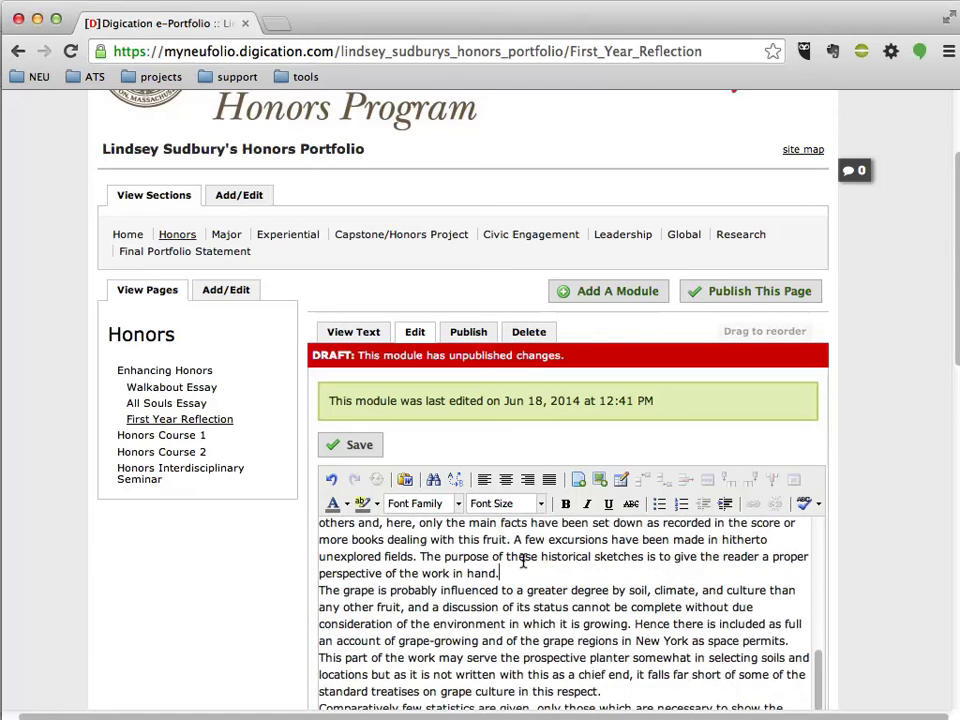
pyautogui.press('Return')
pyautogui.scroll(-1, 500, 590)
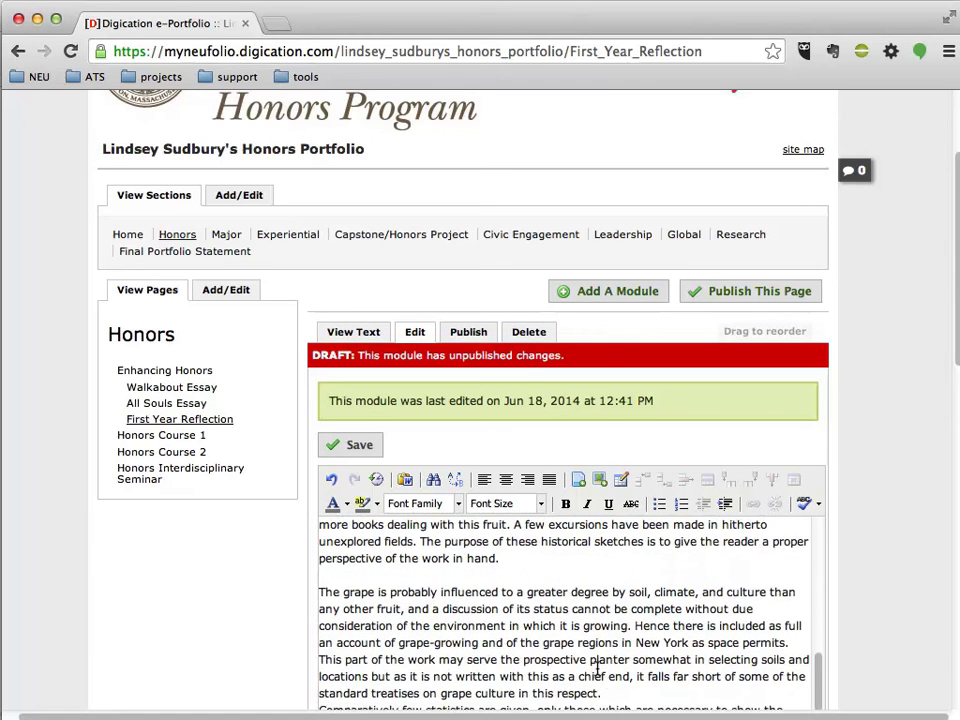
pyautogui.scroll(15, 628, 578)
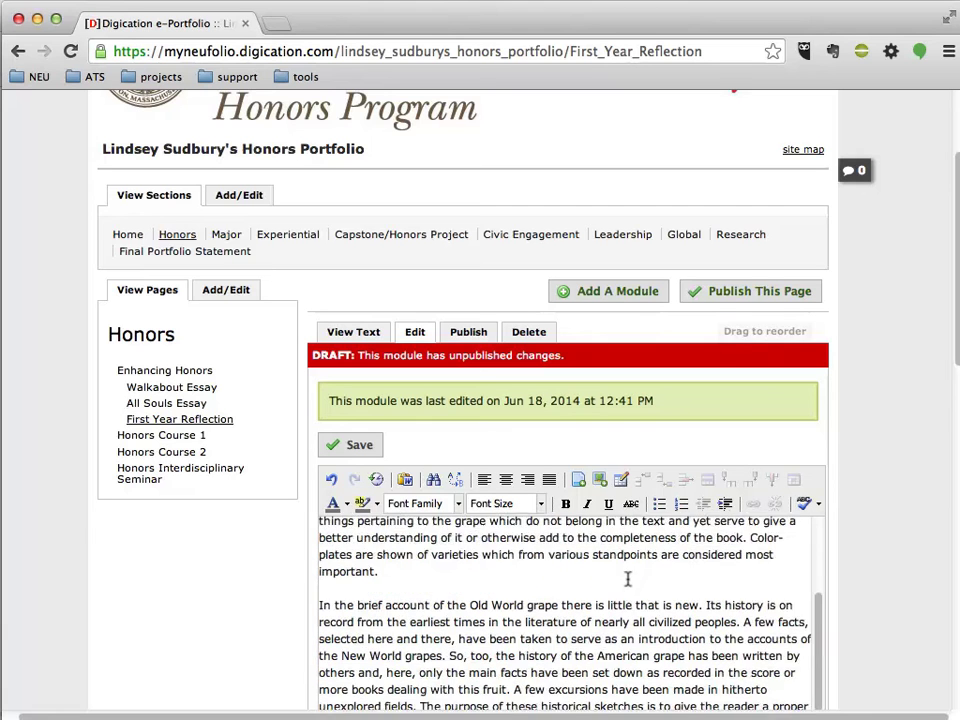
# - Save the Rich Text module and publish its changes to the First Year Reflection page
pyautogui.click(350, 444)
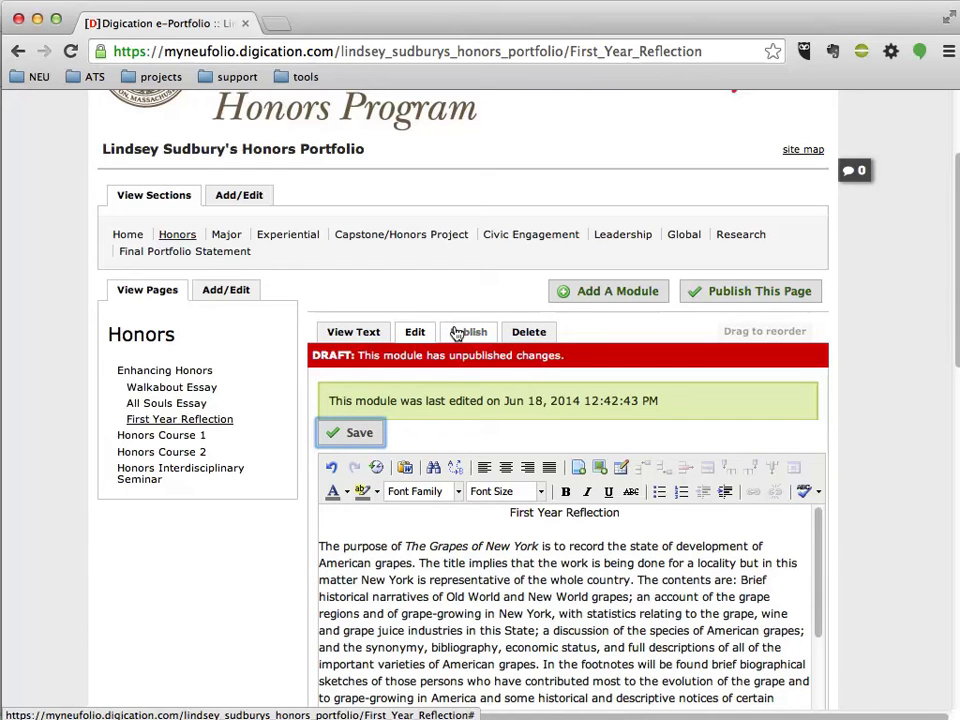
pyautogui.click(466, 331)
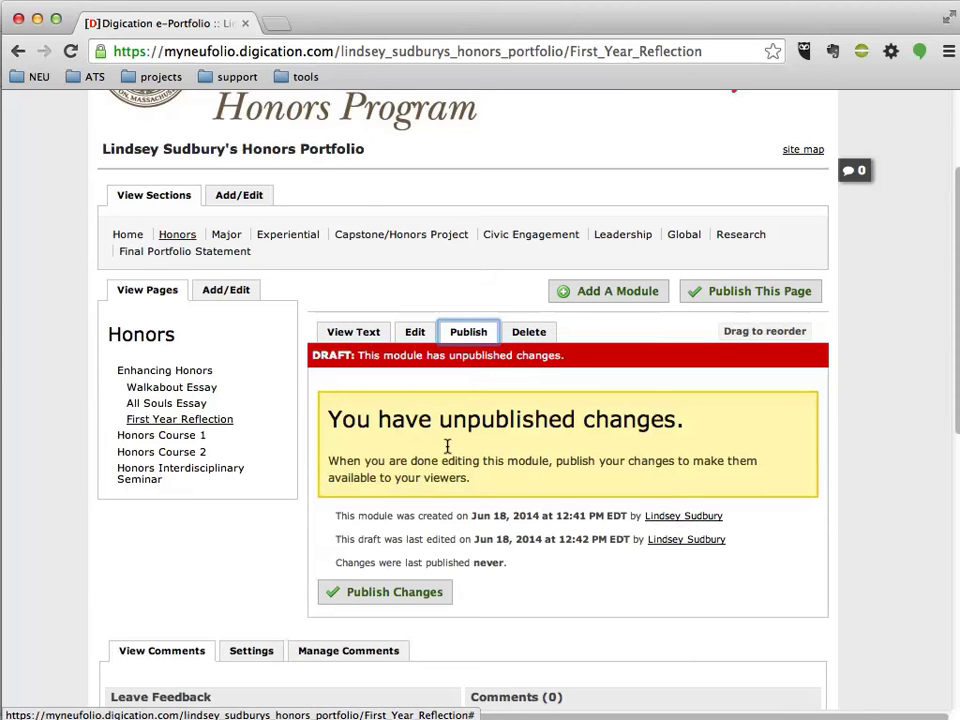
pyautogui.click(384, 594)
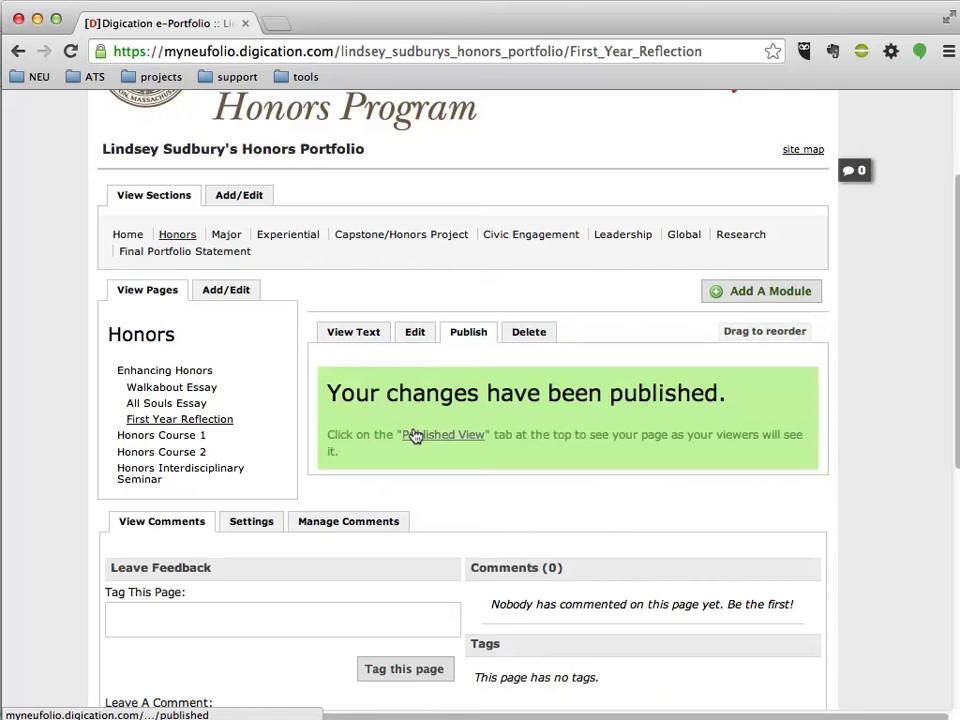
pyautogui.scroll(2, 415, 436)
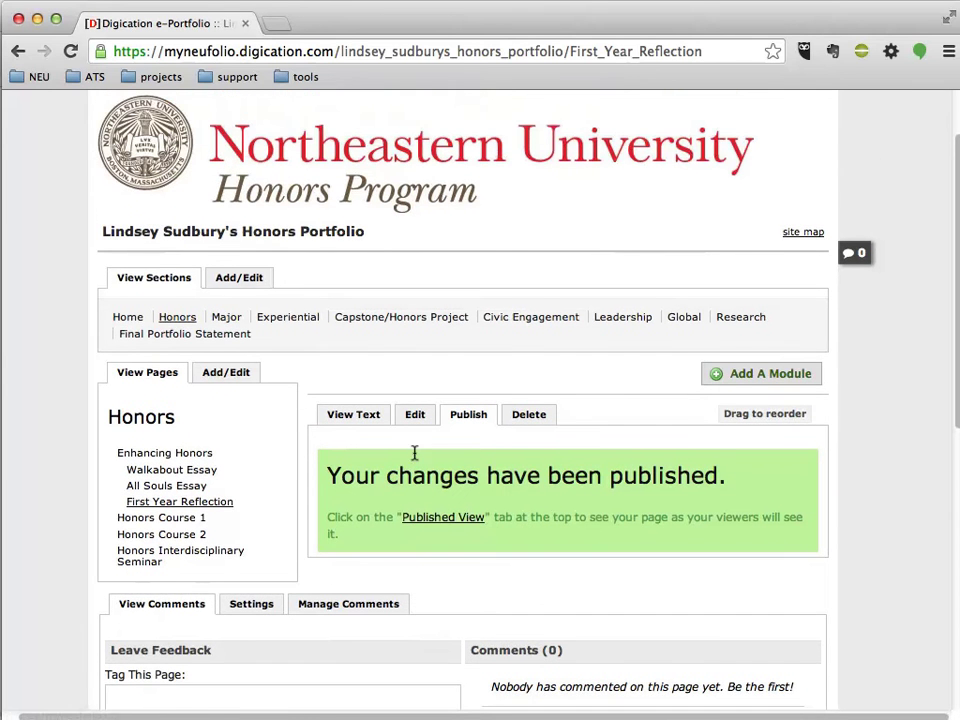
pyautogui.scroll(1, 455, 508)
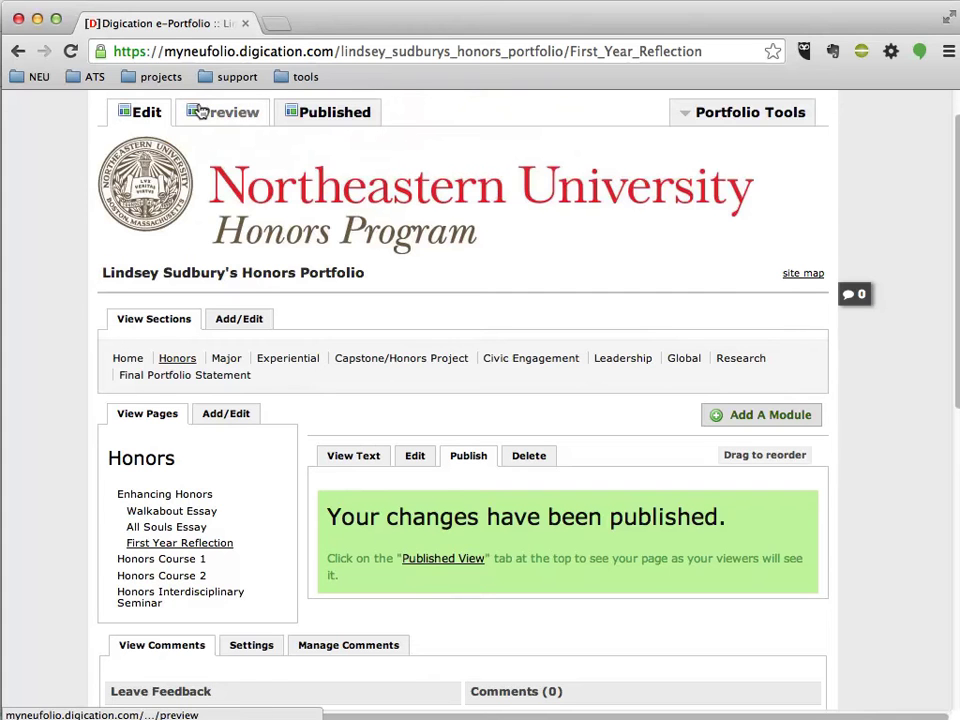
# - View the published First Year Reflection page as visitors see it
pyautogui.click(330, 107)
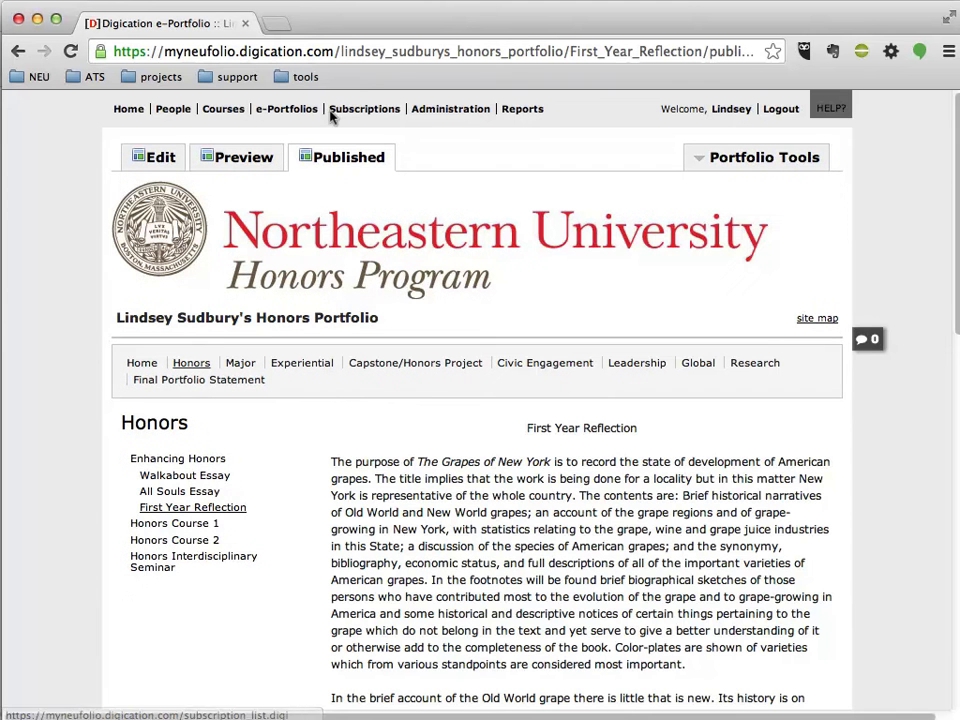
pyautogui.scroll(-1, 530, 570)
pyautogui.scroll(-3, 530, 570)
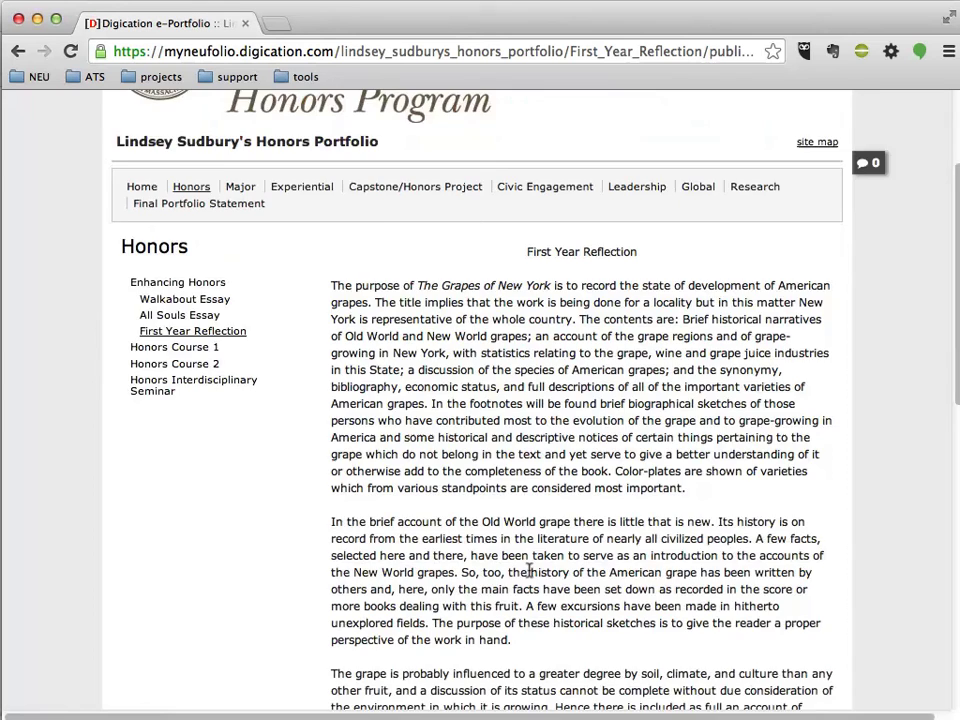
pyautogui.scroll(-2, 530, 570)
pyautogui.scroll(5, 530, 570)
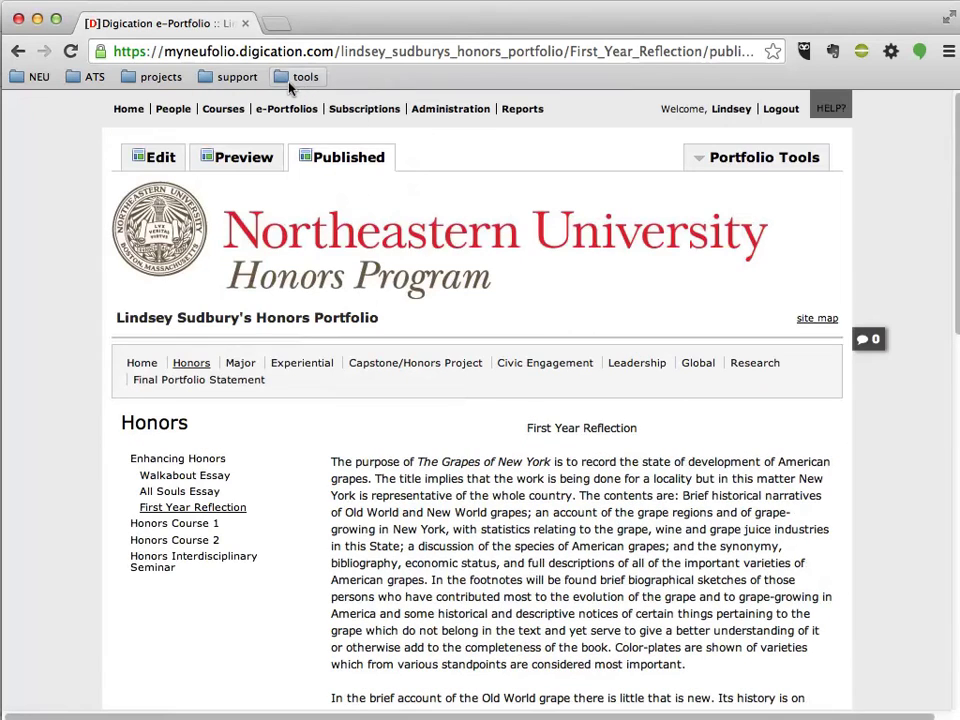
# - Return to the dashboard and open the Honors Program - 2013 Entering Students assignments
pyautogui.click(121, 104)
pyautogui.scroll(-3, 338, 447)
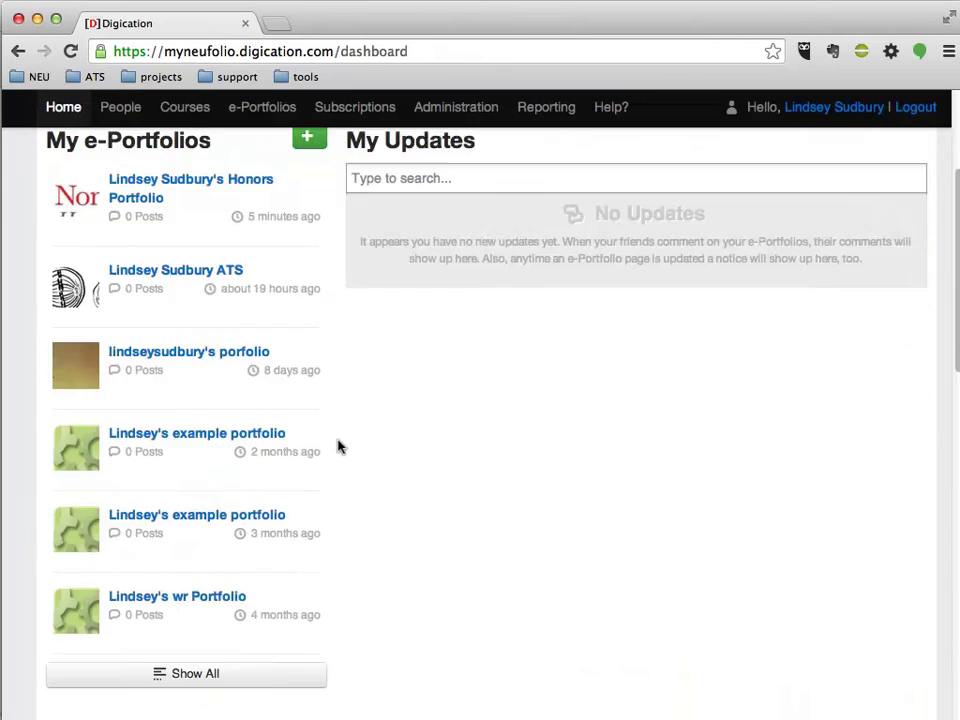
pyautogui.scroll(-10, 338, 447)
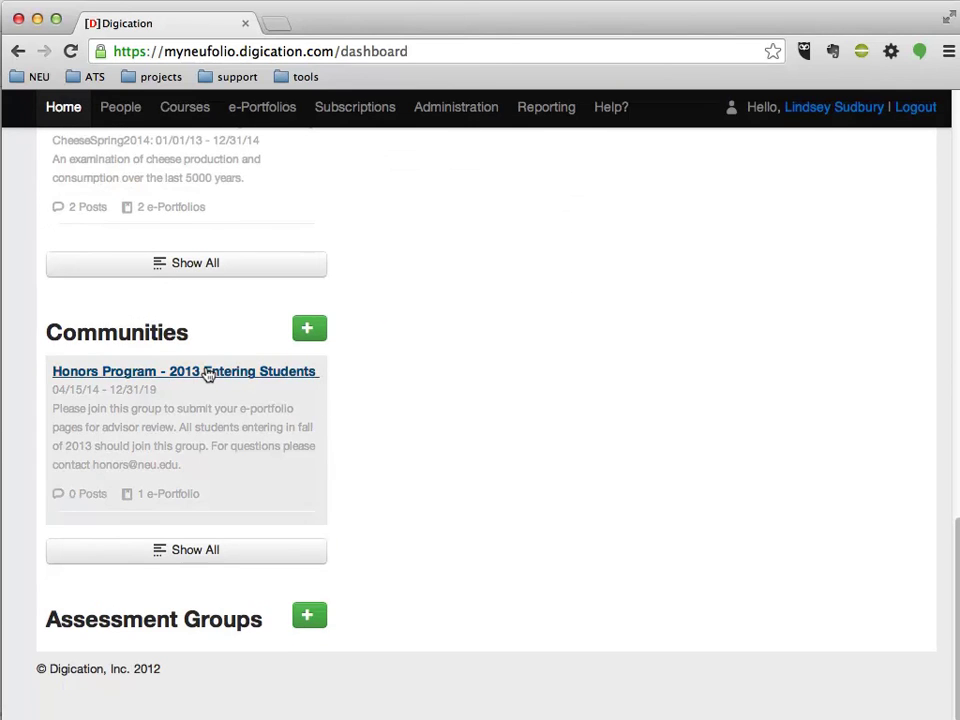
pyautogui.click(208, 372)
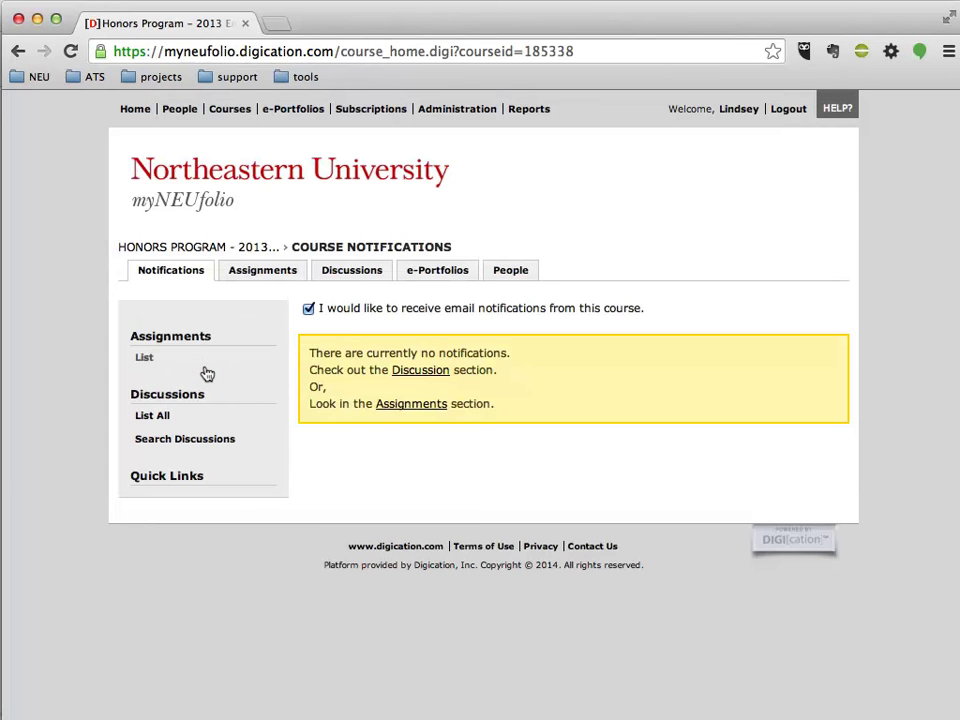
pyautogui.click(236, 270)
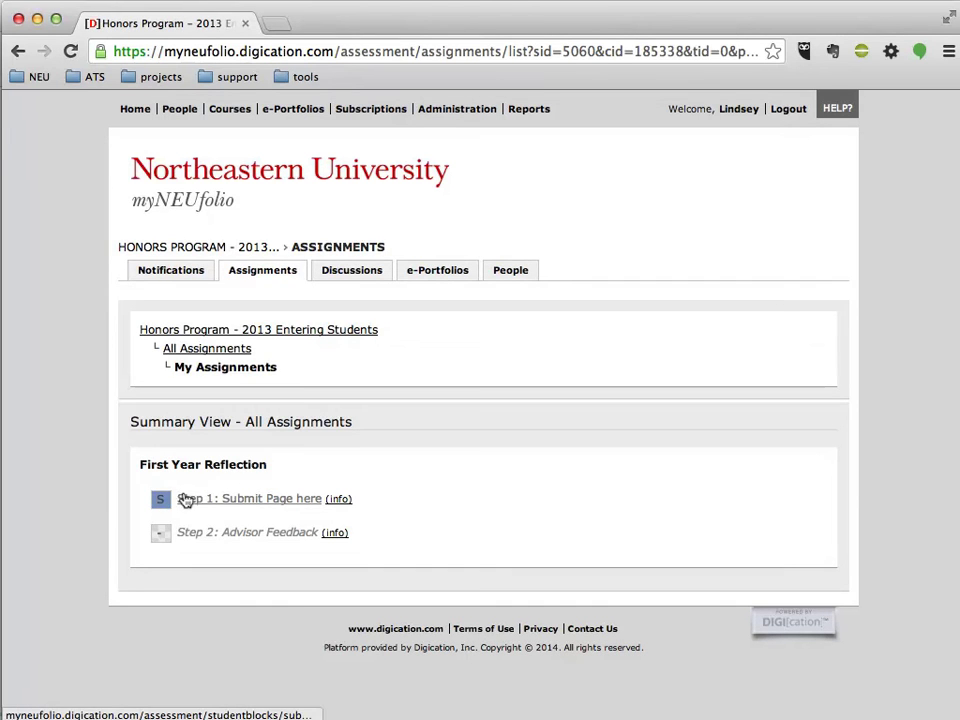
# - Start the Step 1 submission and tick the Honors Portfolio's First Year Reflection page as e-Portfolio evidence
pyautogui.click(245, 497)
pyautogui.scroll(-6, 319, 506)
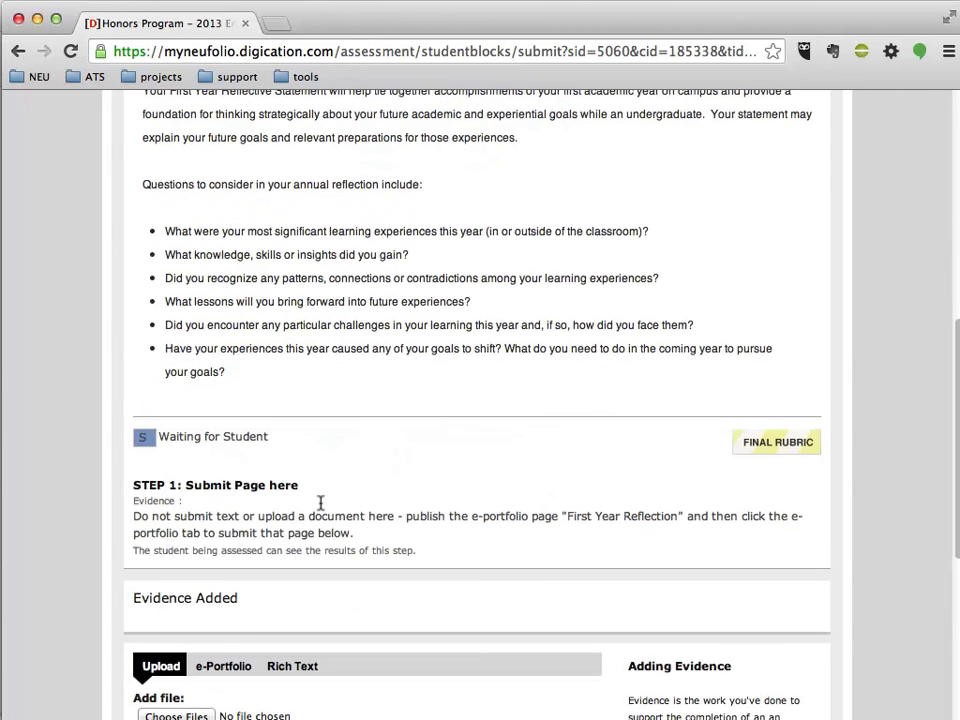
pyautogui.scroll(-3, 320, 502)
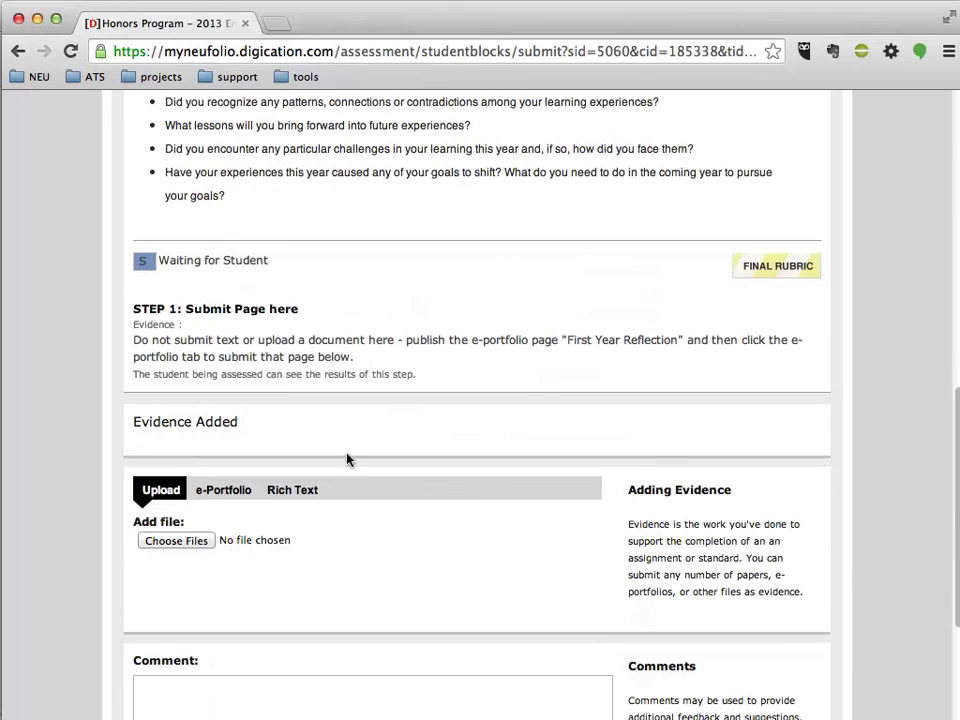
pyautogui.click(210, 494)
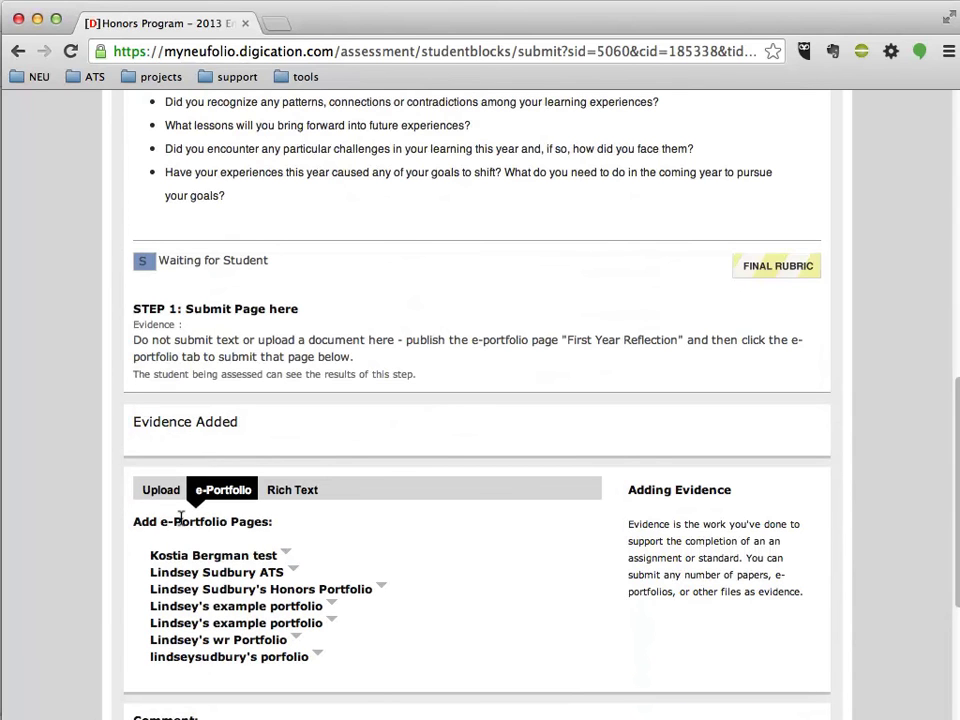
pyautogui.click(372, 587)
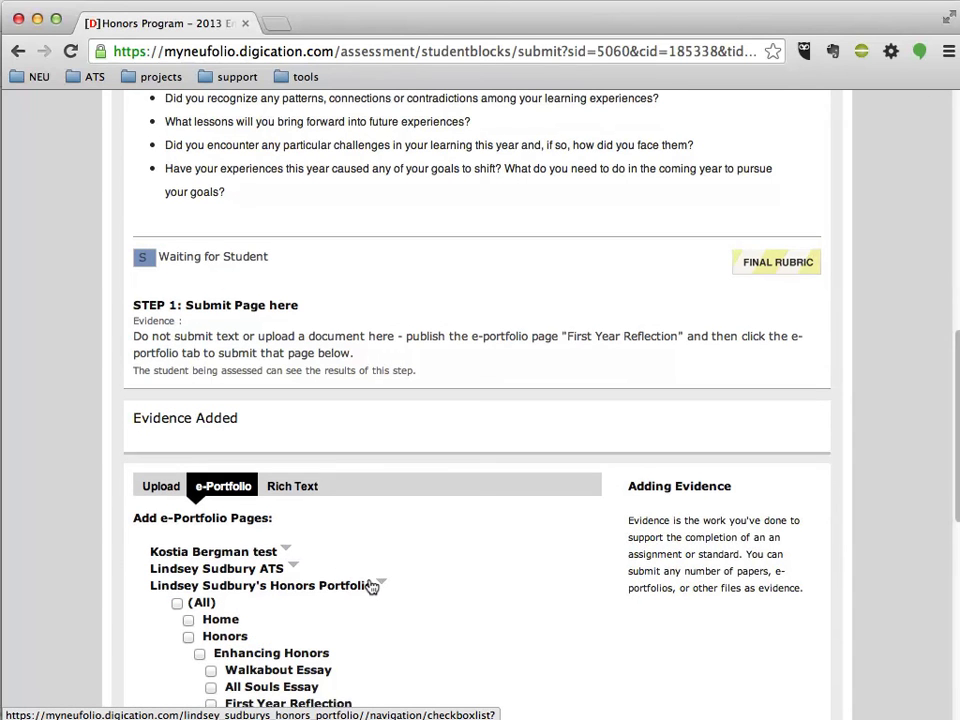
pyautogui.scroll(-2, 370, 585)
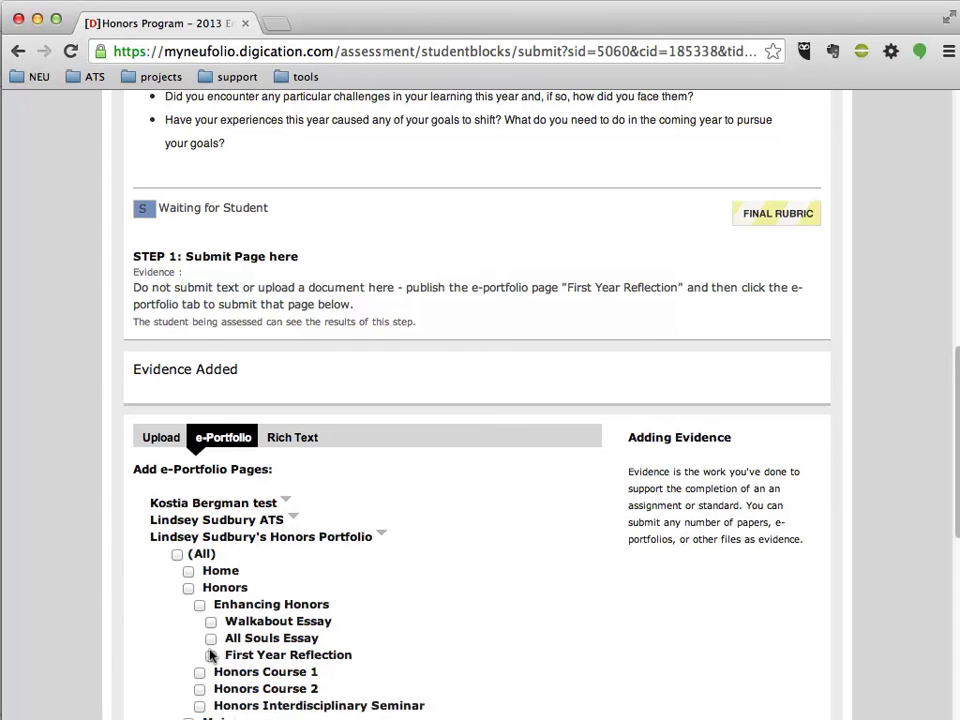
pyautogui.click(211, 655)
pyautogui.scroll(-6, 313, 646)
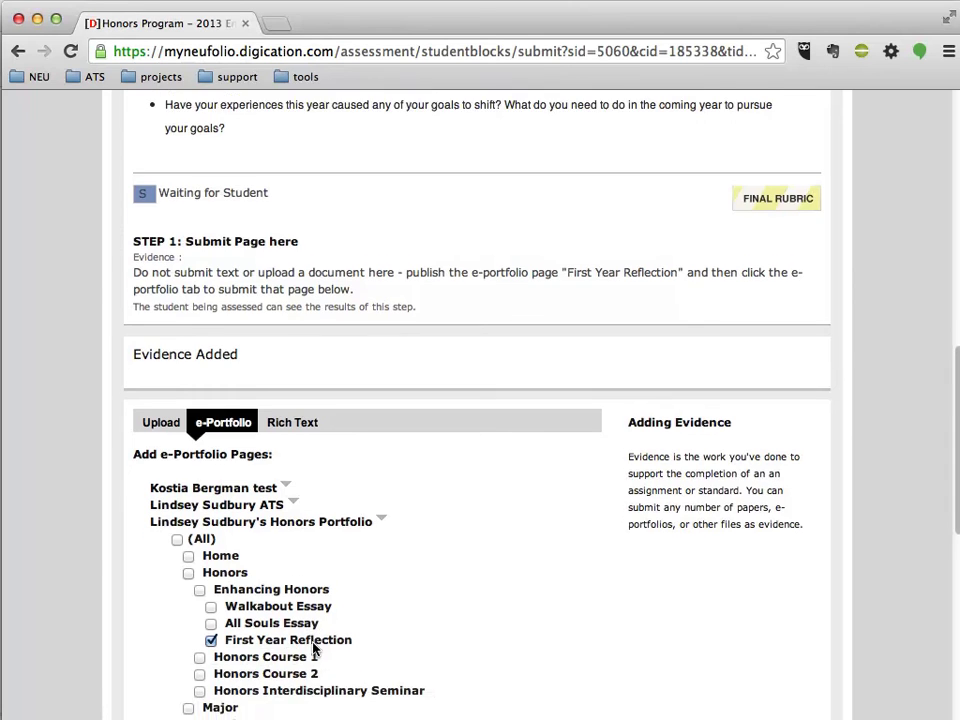
pyautogui.scroll(-1, 313, 646)
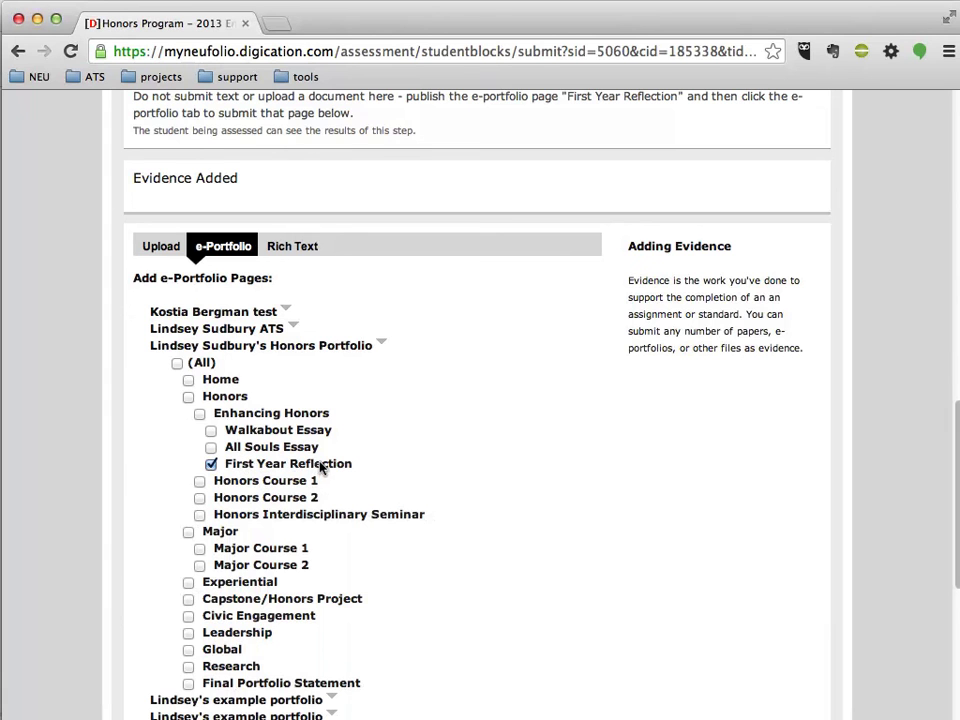
pyautogui.scroll(-4, 317, 474)
pyautogui.scroll(-2, 319, 469)
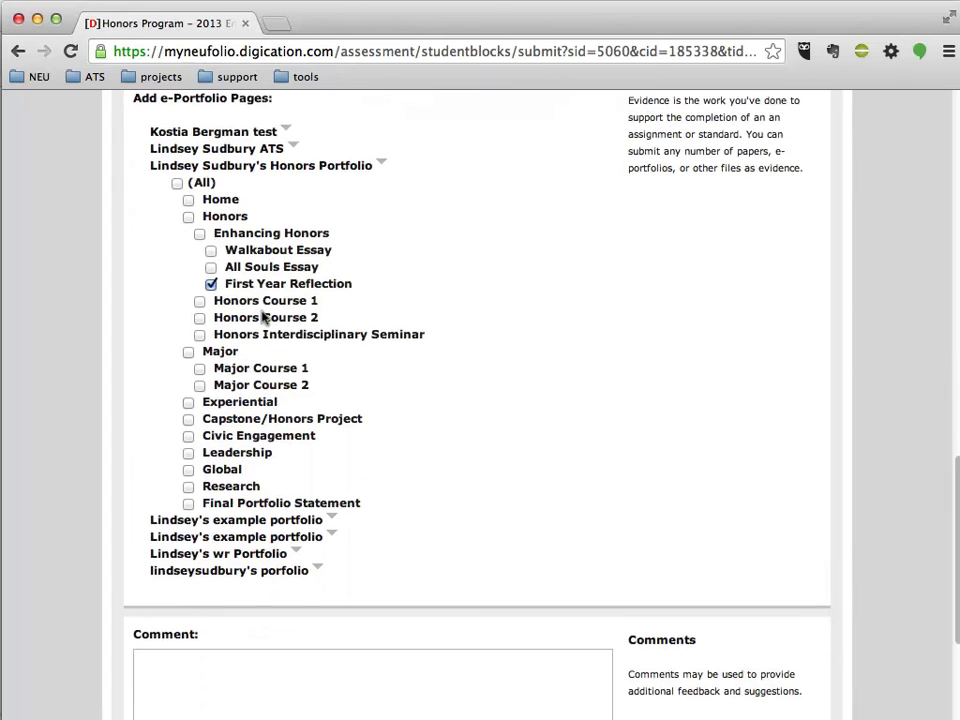
pyautogui.scroll(-3, 266, 315)
pyautogui.scroll(-4, 260, 459)
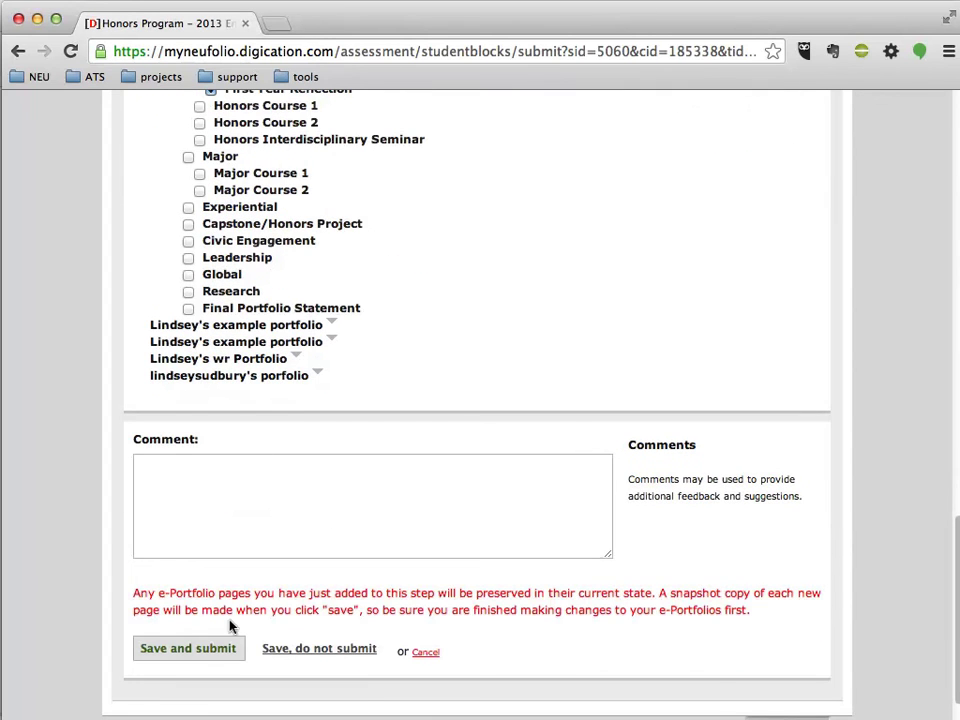
# - Save and submit the evidence, then review the workflow showing Step 1 Completed
pyautogui.click(176, 648)
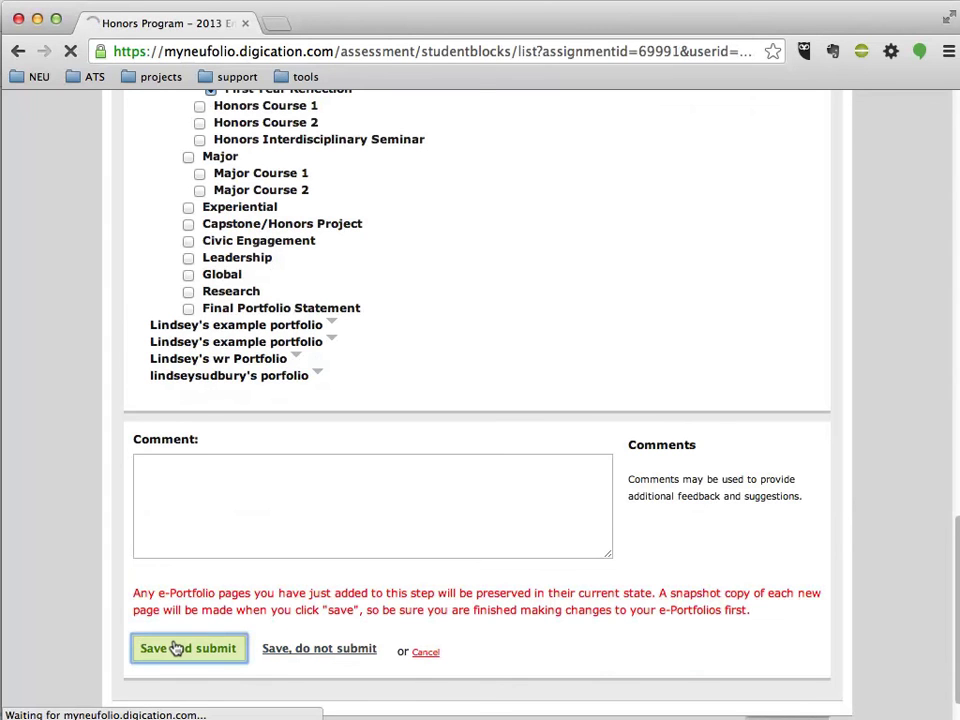
pyautogui.scroll(-1, 357, 624)
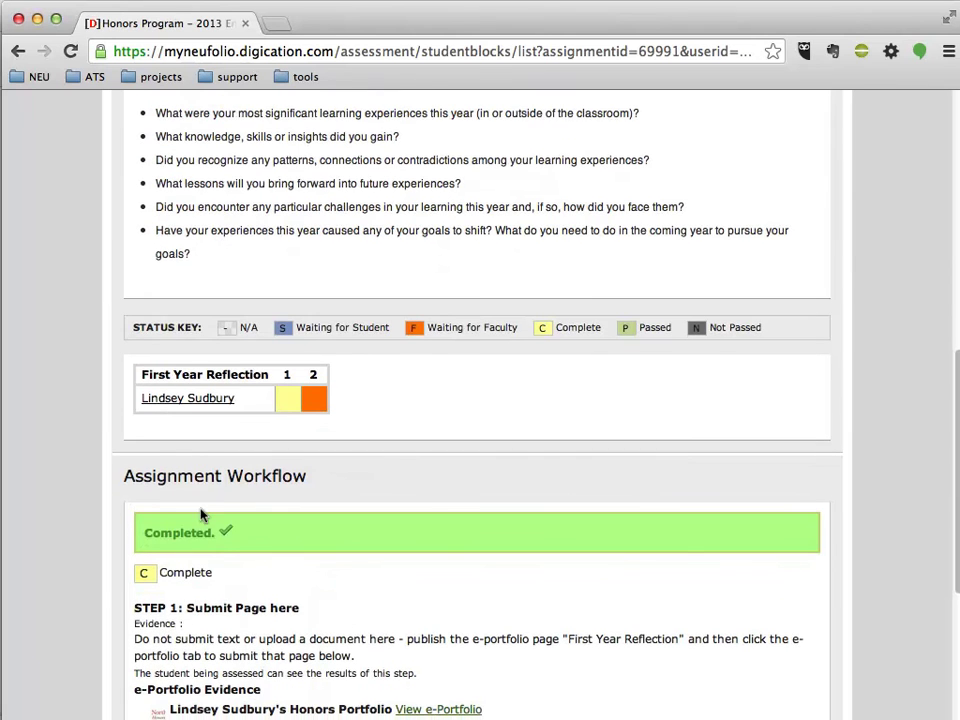
pyautogui.scroll(-5, 300, 578)
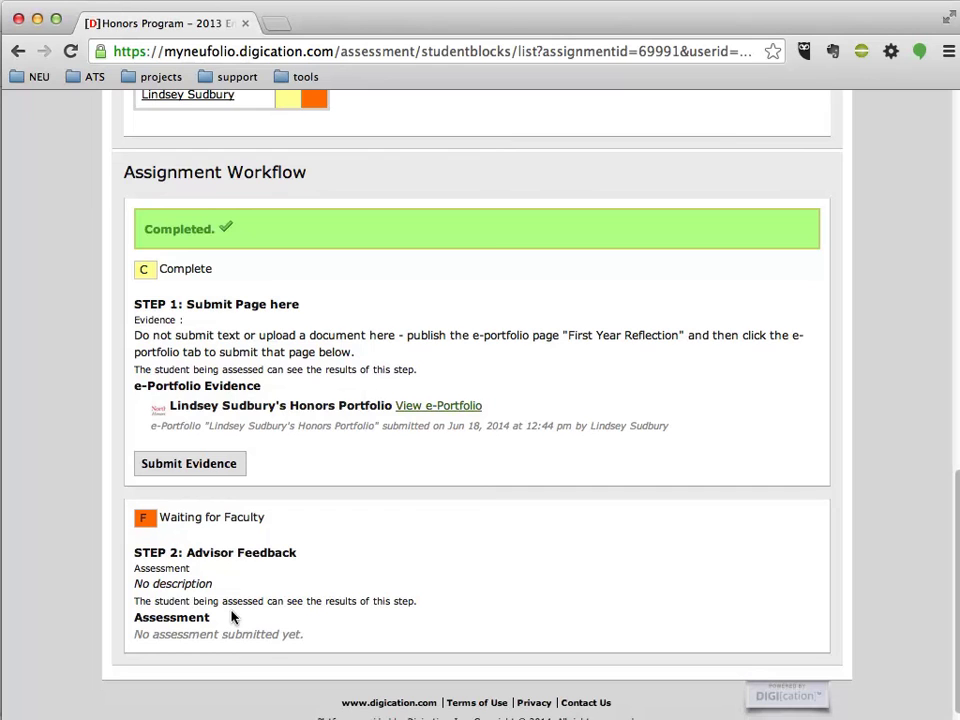
pyautogui.scroll(-1, 388, 606)
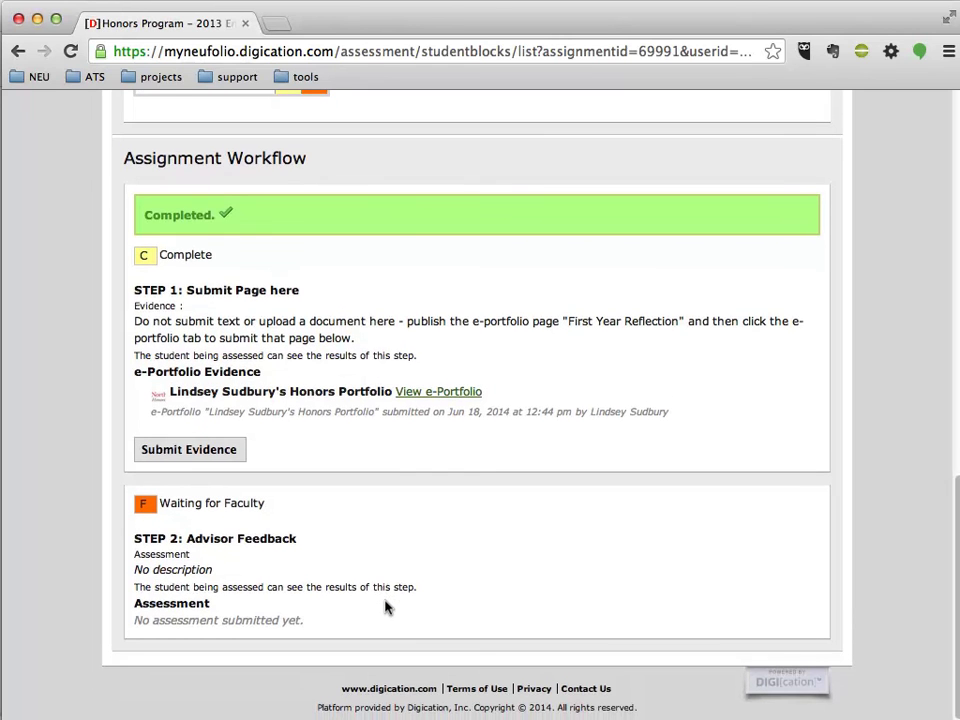